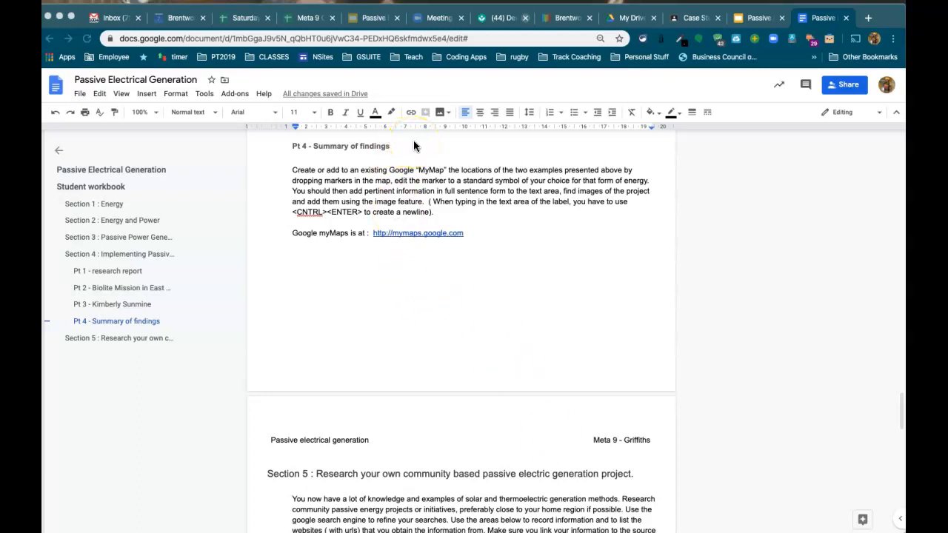
# Open the workbook's mymaps.google.com link from Pt 4 in a new tab.
pyautogui.click(418, 232)
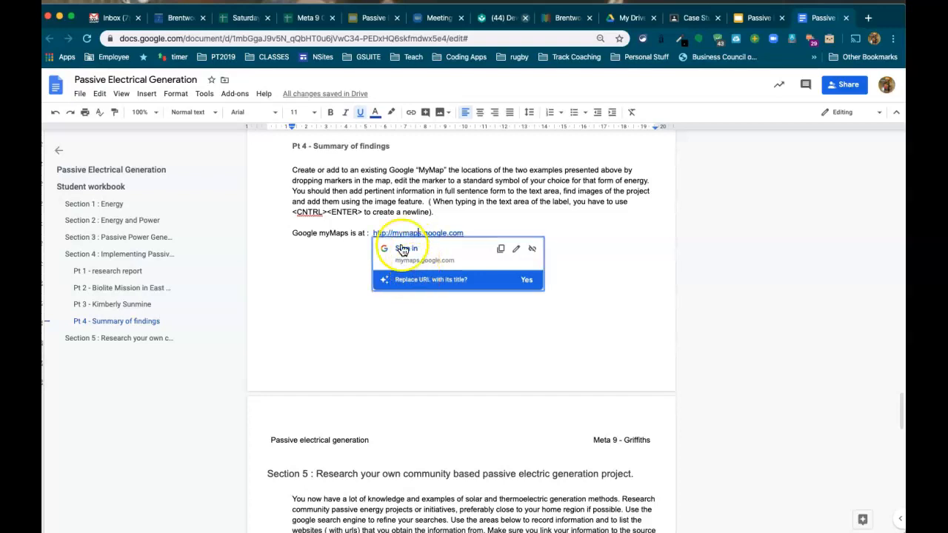
pyautogui.click(404, 250)
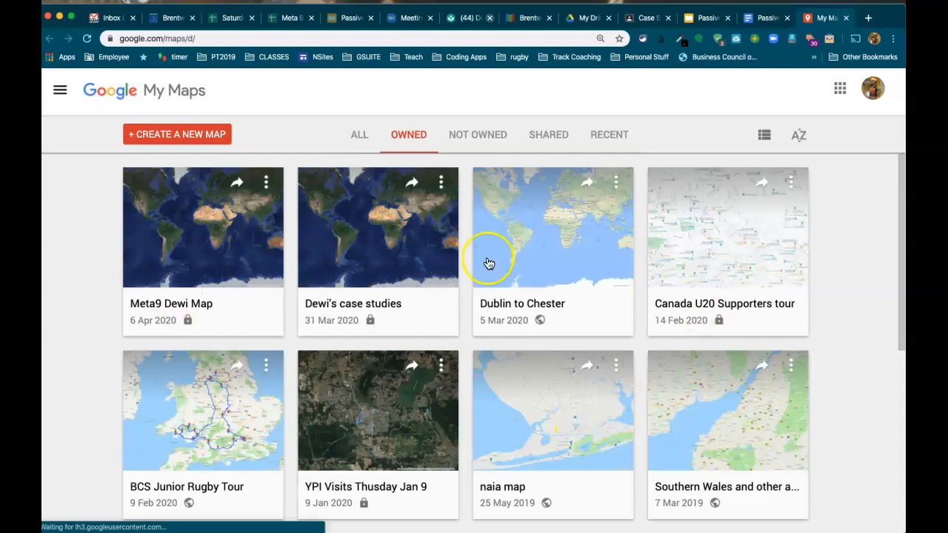
# Create a blank map and save its title as 'Meta9 Energy Case studies'.
pyautogui.click(181, 139)
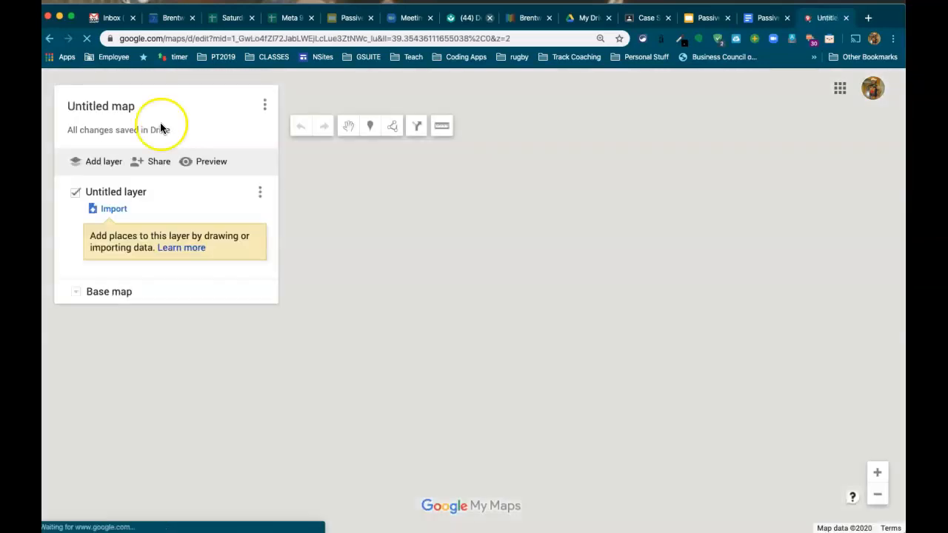
pyautogui.click(140, 106)
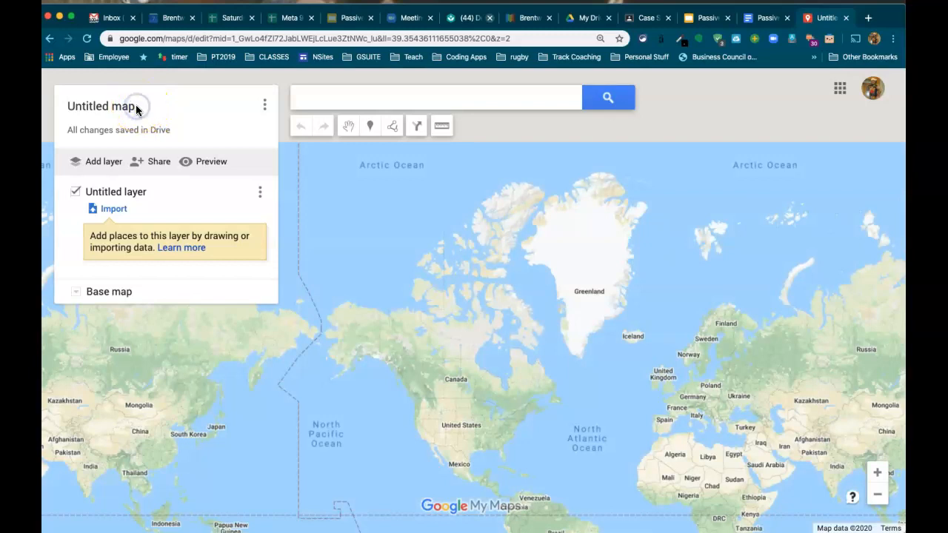
pyautogui.click(127, 107)
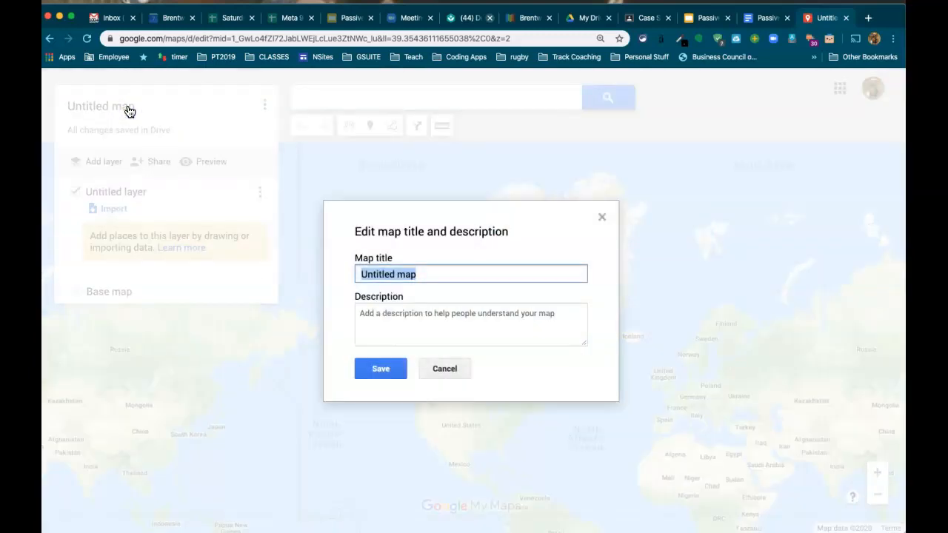
pyautogui.write('Meta9 Energy Case studies')
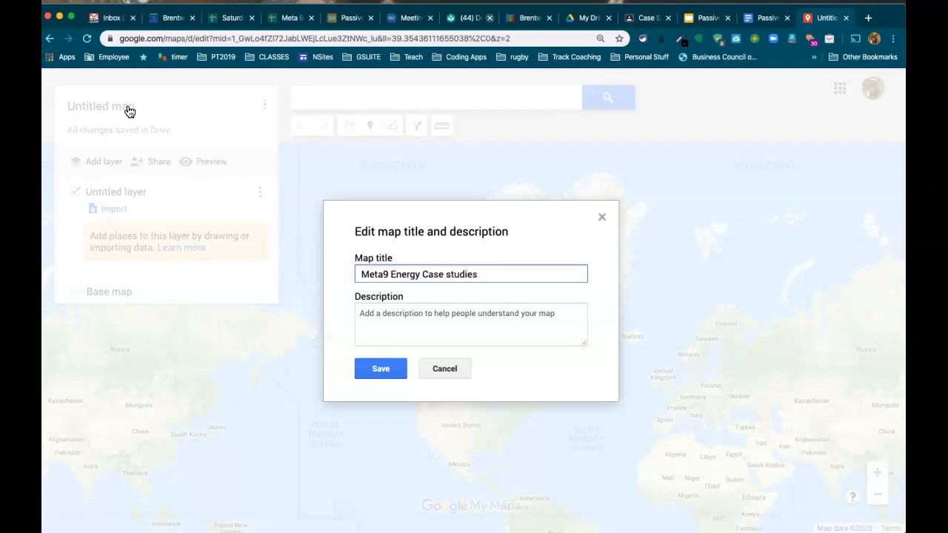
pyautogui.click(380, 369)
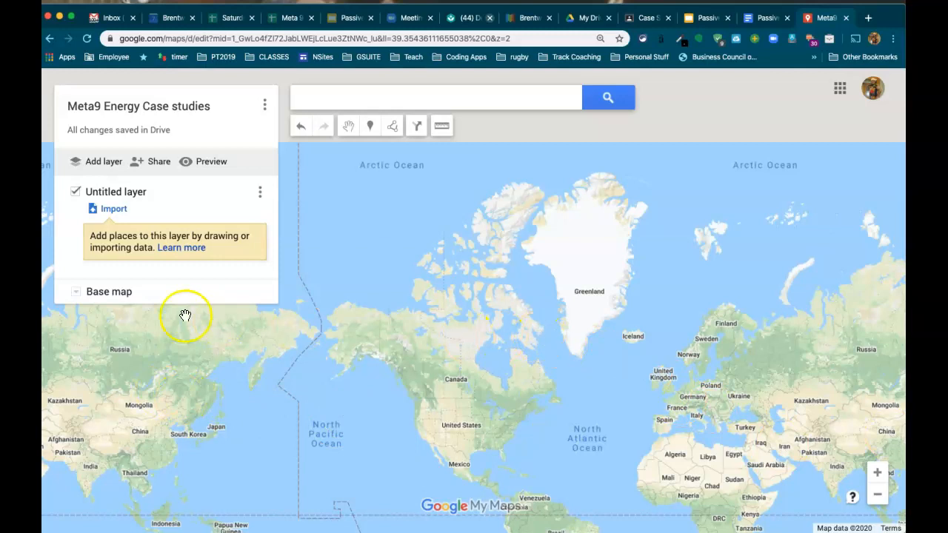
pyautogui.click(75, 292)
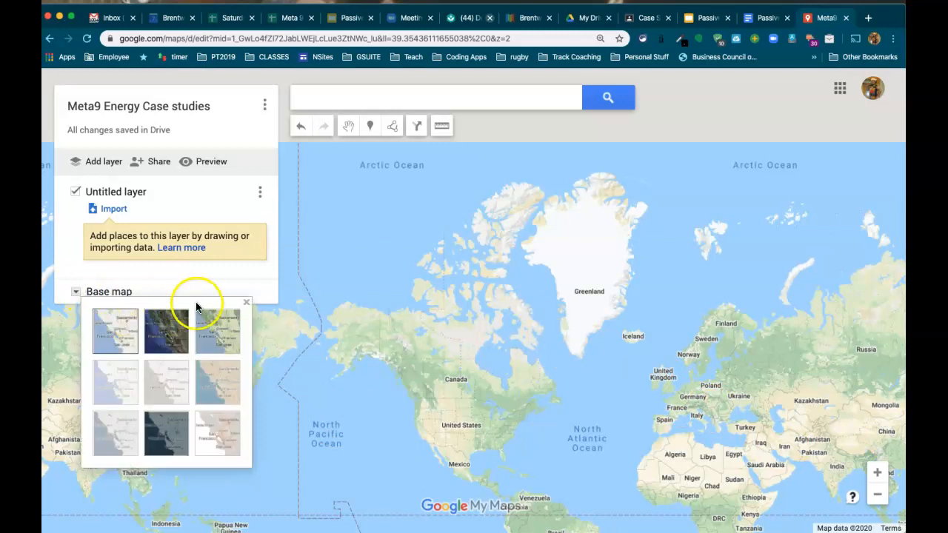
# Switch the base map to Satellite and search 'kimberly' to centre on Kimberley, BC.
pyautogui.click(166, 323)
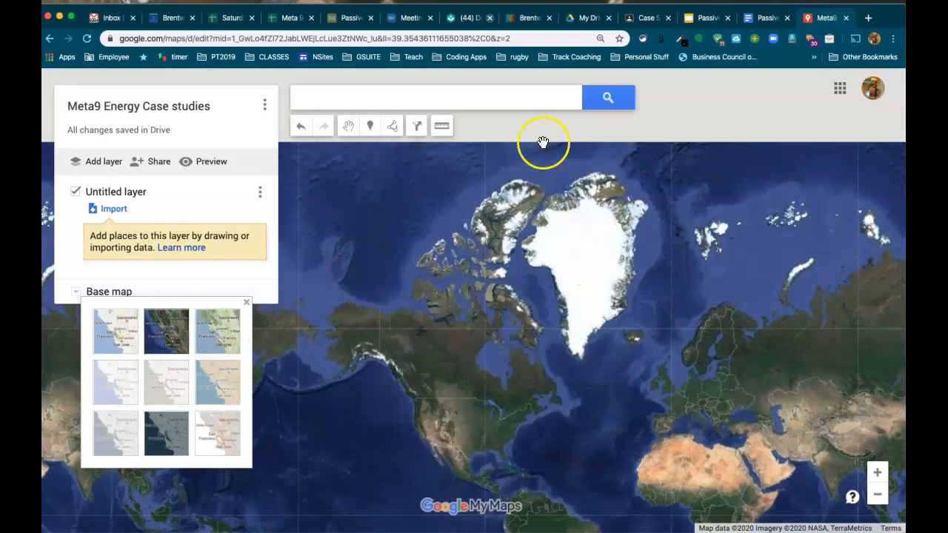
pyautogui.click(482, 99)
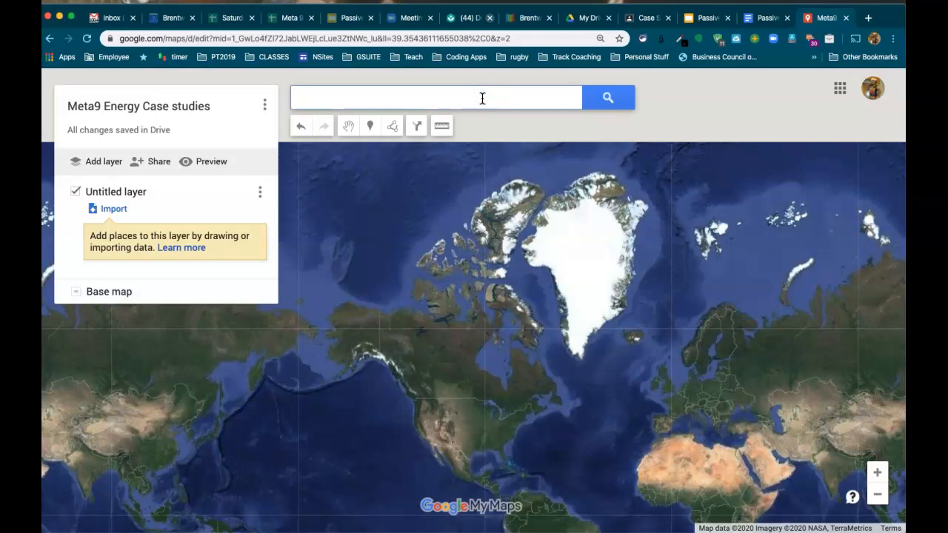
pyautogui.write('kim')
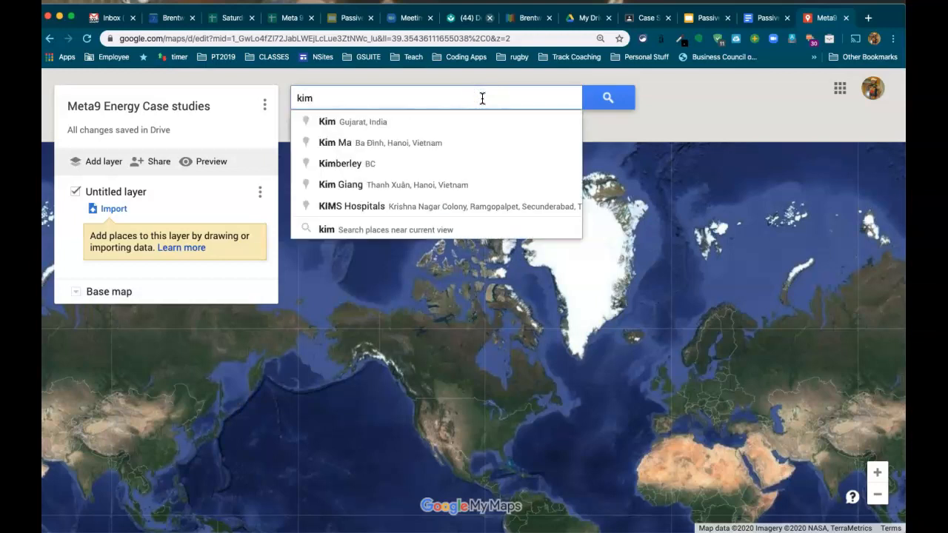
pyautogui.write('berly')
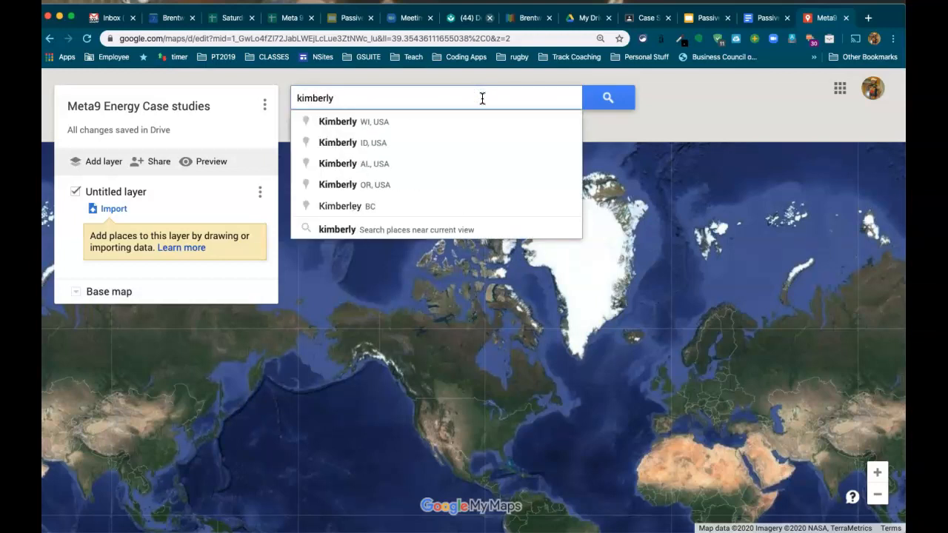
pyautogui.click(358, 213)
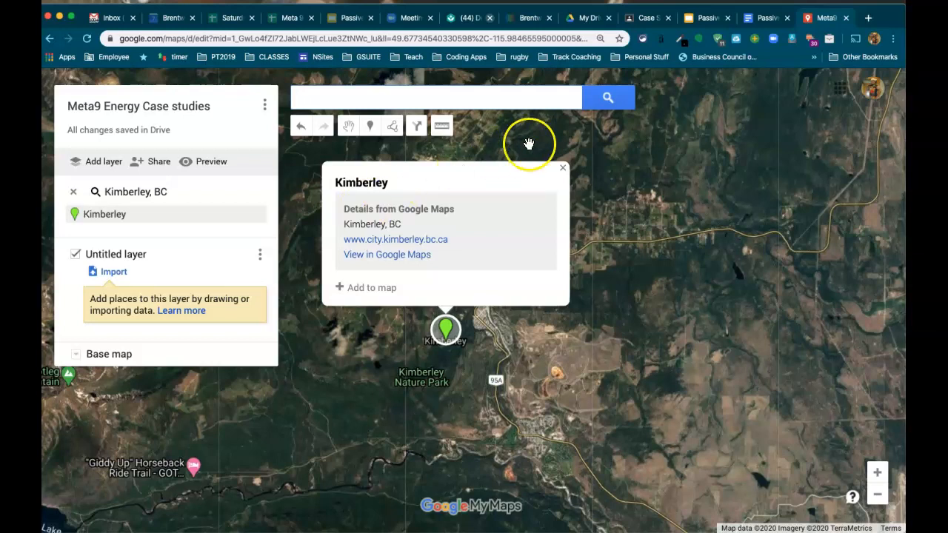
pyautogui.click(563, 169)
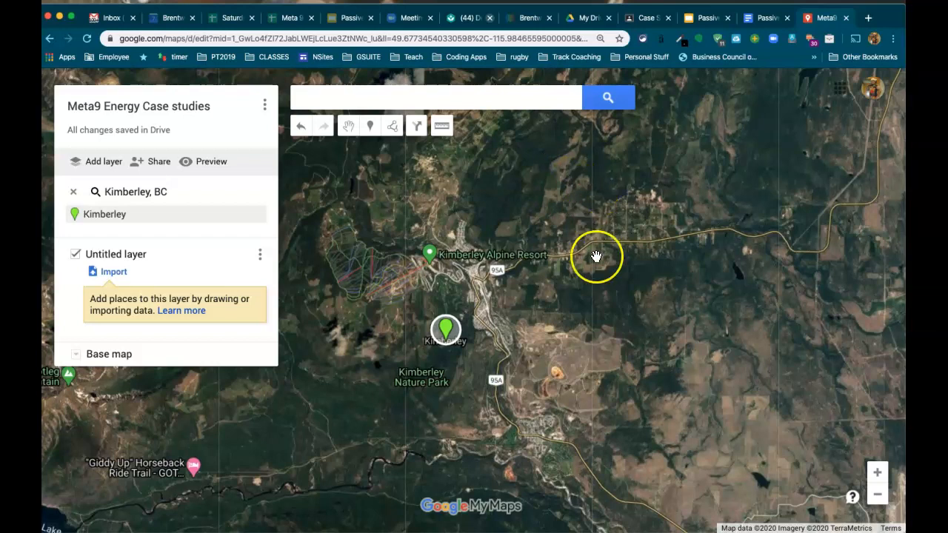
# Drop a marker just east of Kimberley and name it 'Kimberly Sunmine'.
pyautogui.click(370, 127)
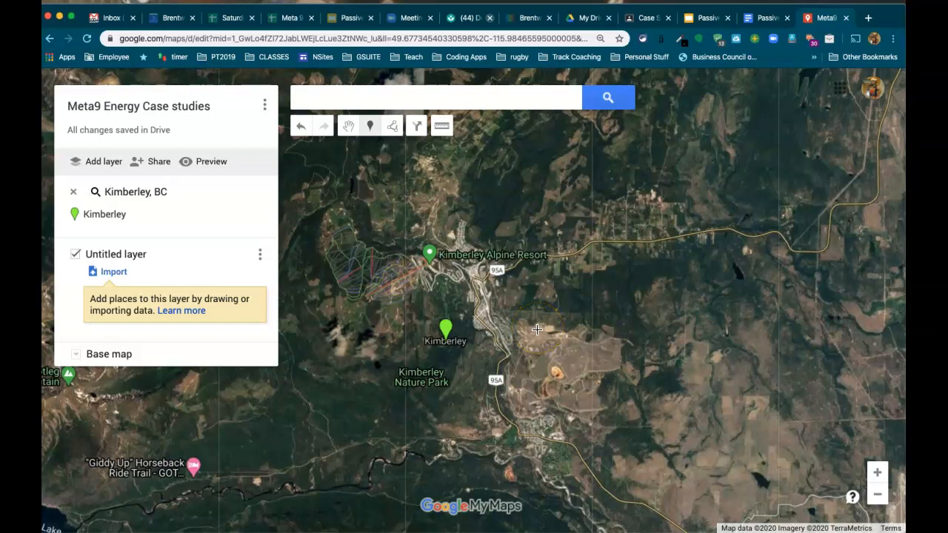
pyautogui.click(537, 330)
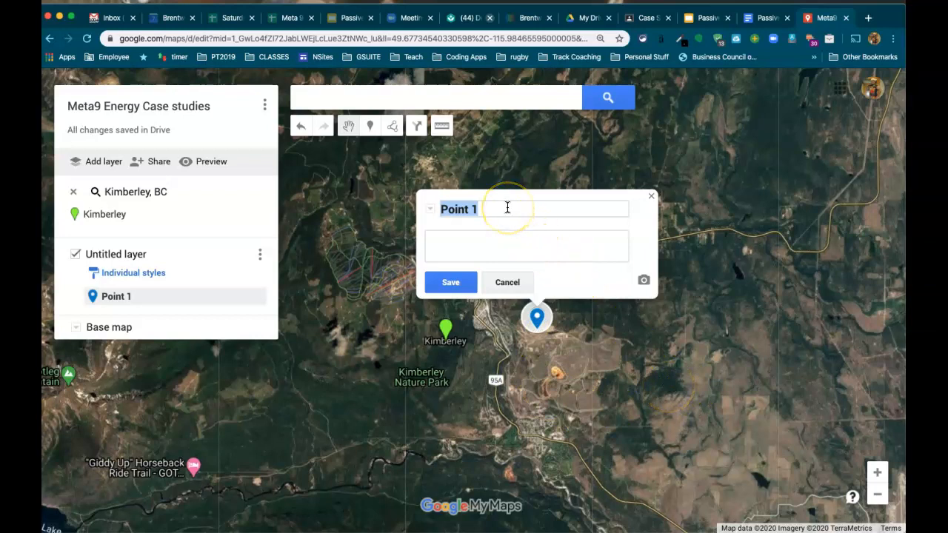
pyautogui.write('Kimbe')
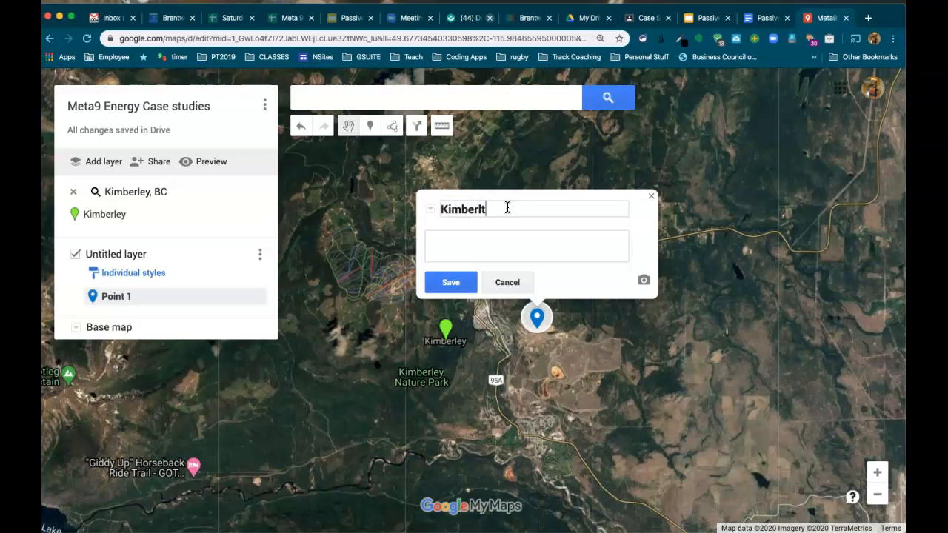
pyautogui.write('rly Summine')
pyautogui.click(452, 282)
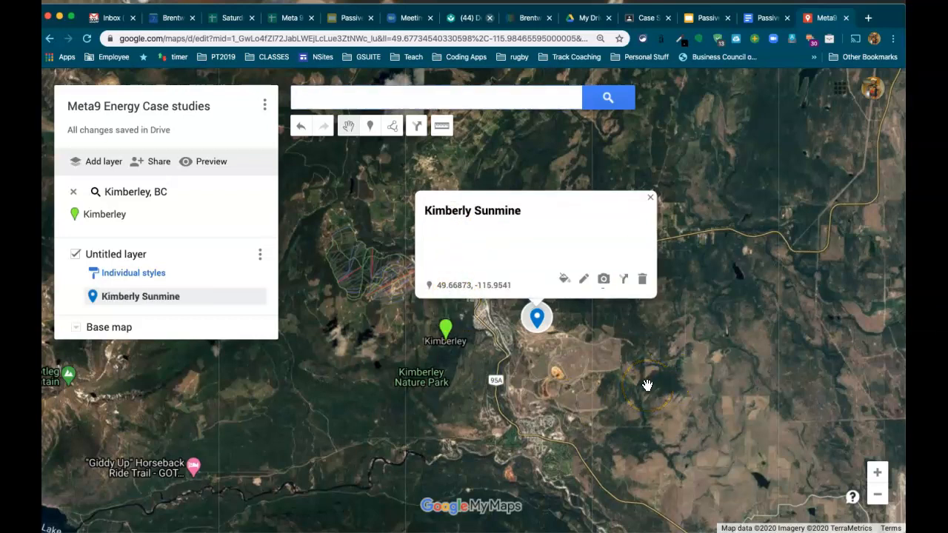
# Give the Kimberly Sunmine marker the sunny icon in orange, then edit its empty description.
pyautogui.click(564, 280)
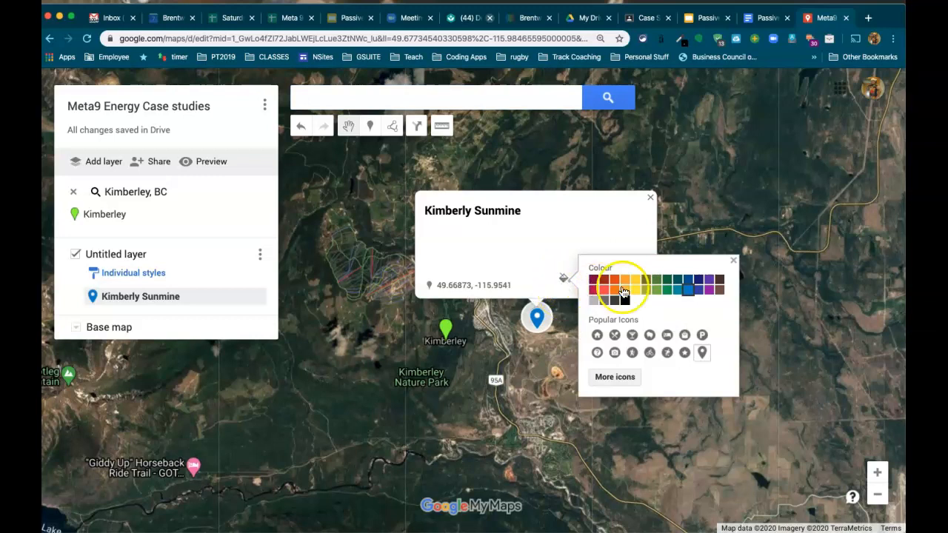
pyautogui.click(619, 380)
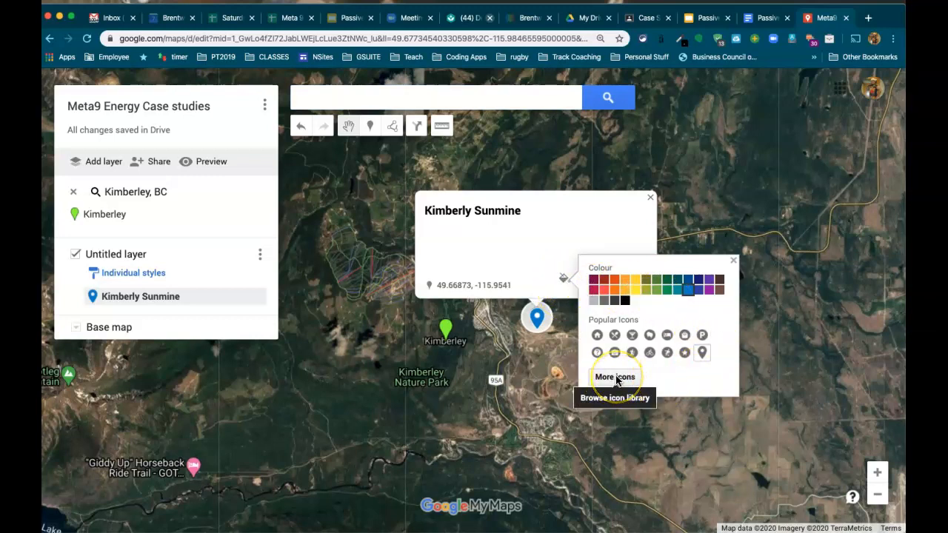
pyautogui.click(617, 380)
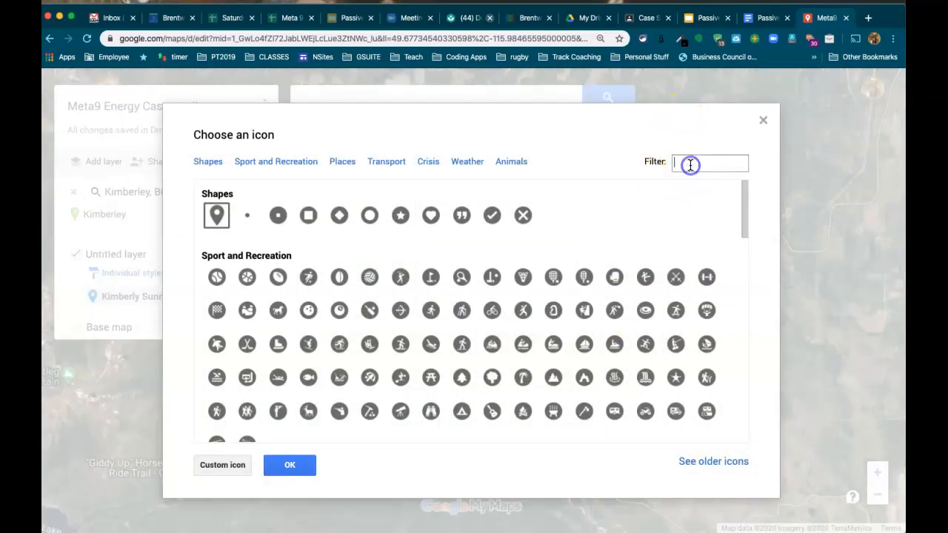
pyautogui.write('sun')
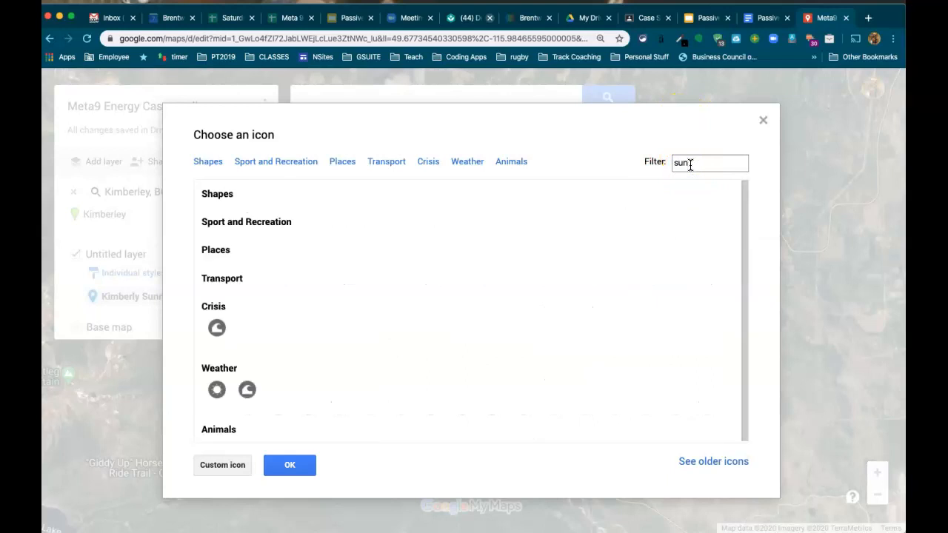
pyautogui.click(217, 390)
pyautogui.click(291, 463)
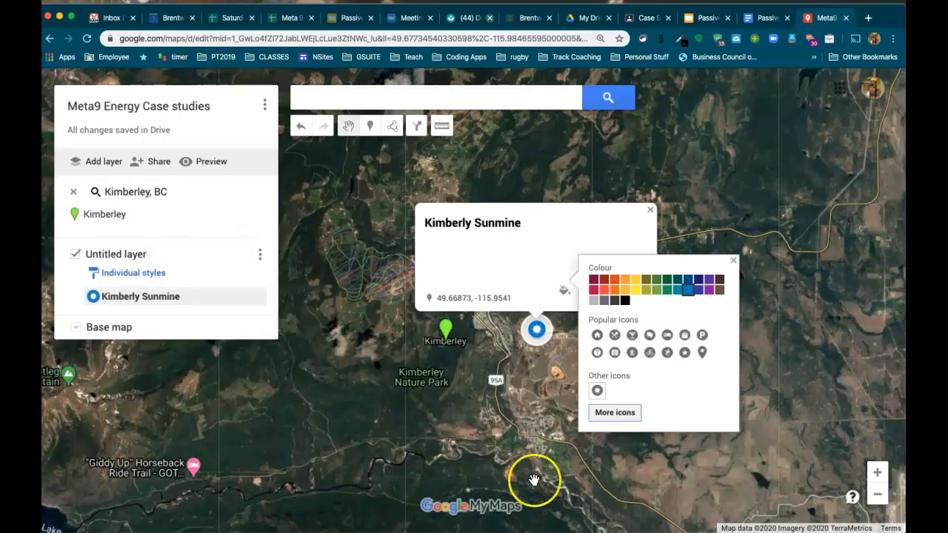
pyautogui.click(626, 280)
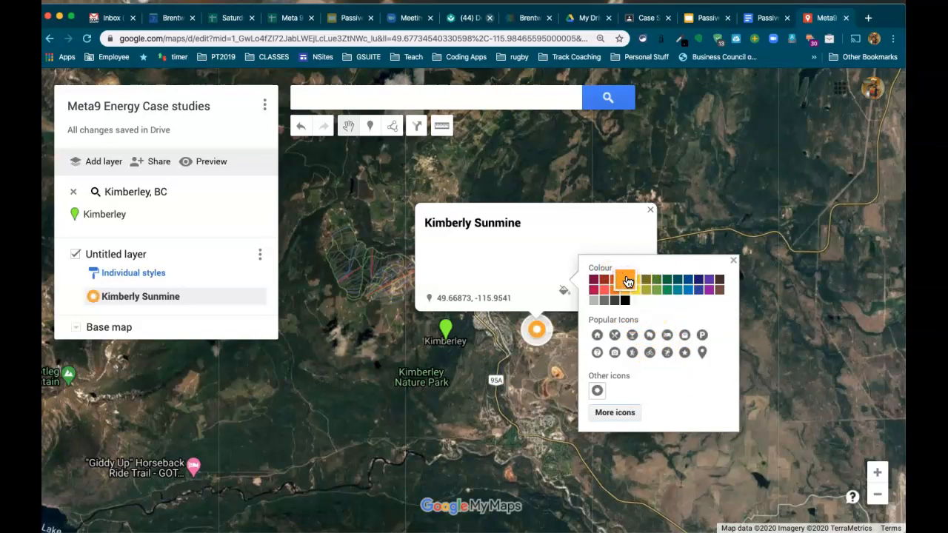
pyautogui.click(510, 259)
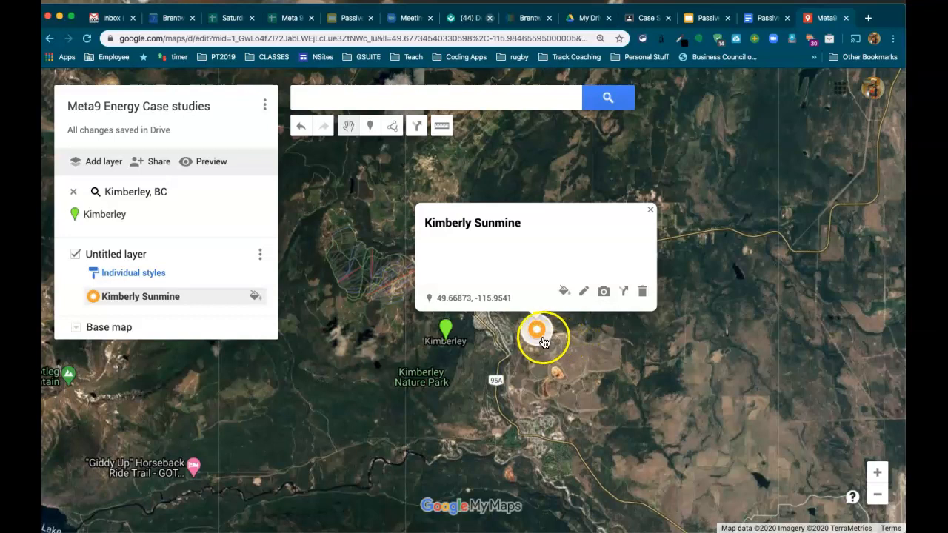
pyautogui.click(584, 292)
pyautogui.click(556, 251)
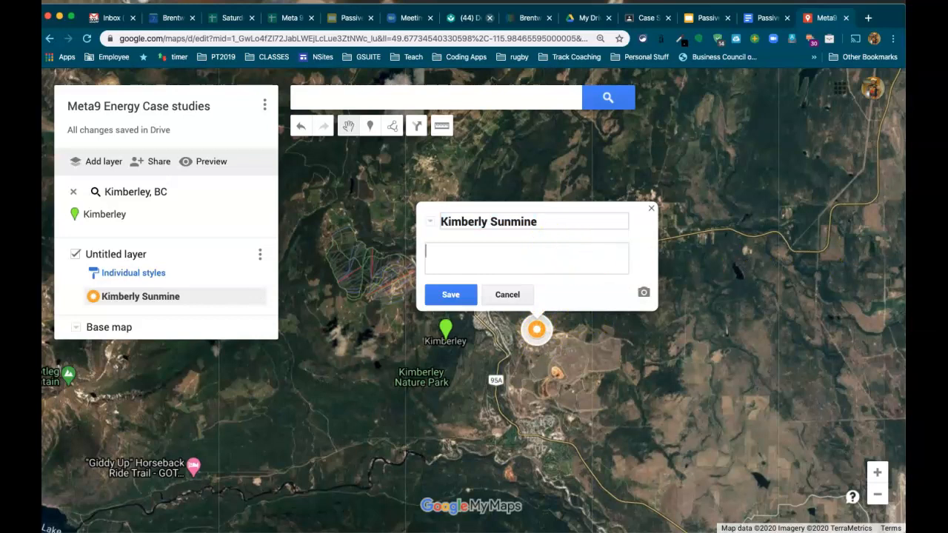
# Select the Kimberly Sunmine key factors, benefits and drawbacks text in the workbook.
pyautogui.click(762, 19)
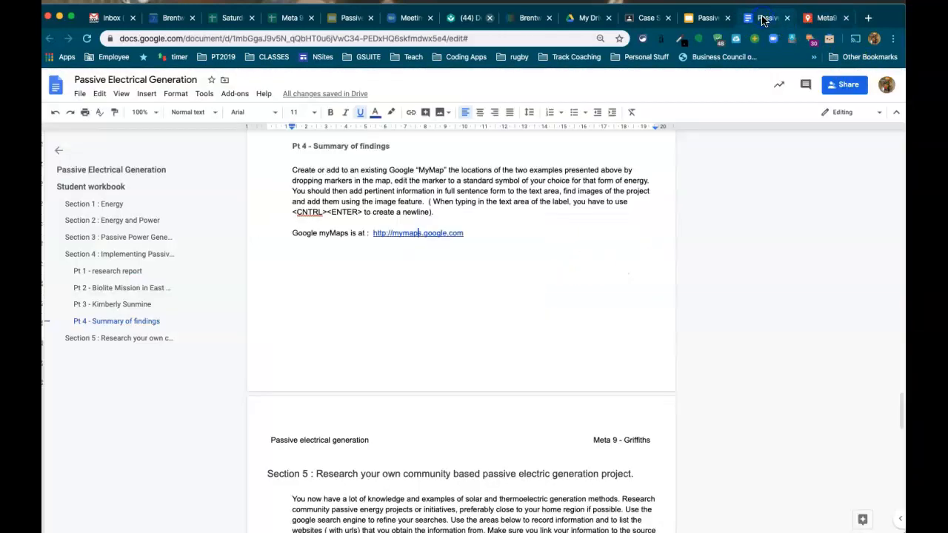
pyautogui.scroll(3, 478, 333)
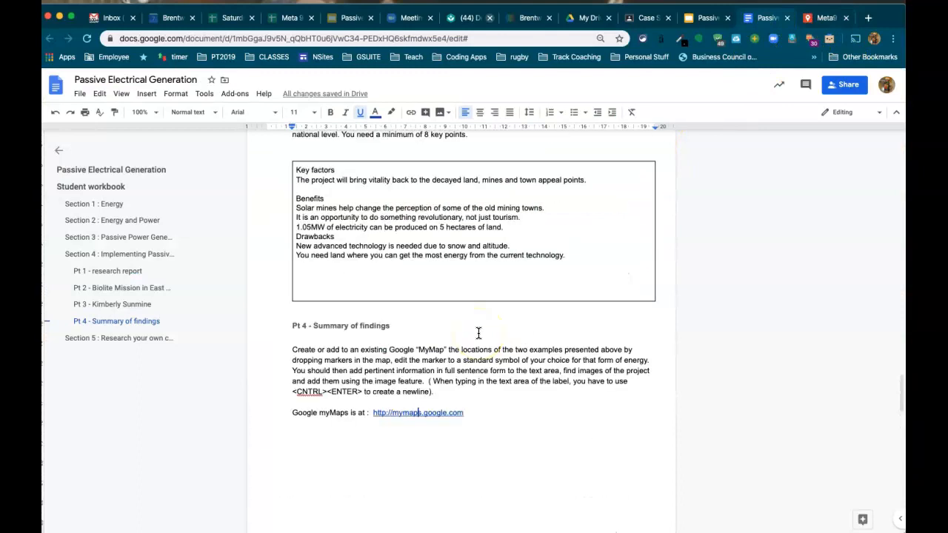
pyautogui.scroll(1, 318, 186)
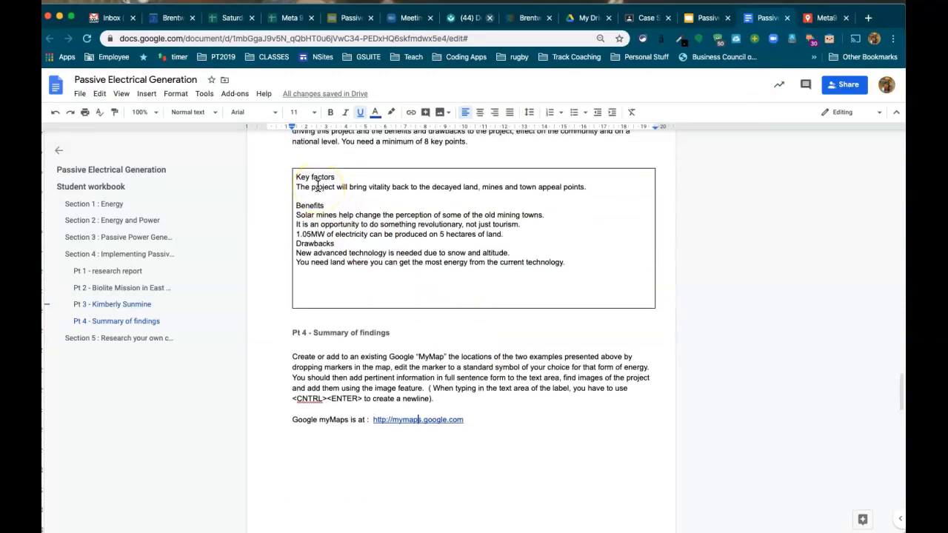
pyautogui.moveTo(297, 188); pyautogui.dragTo(577, 269)
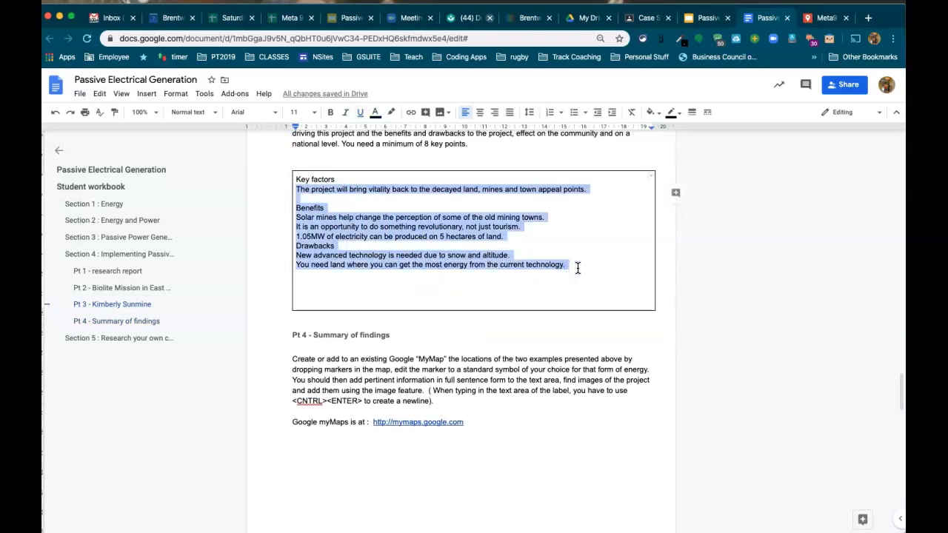
pyautogui.click(822, 18)
# Paste the copied workbook notes into the marker's description and save it.
pyautogui.click(500, 254)
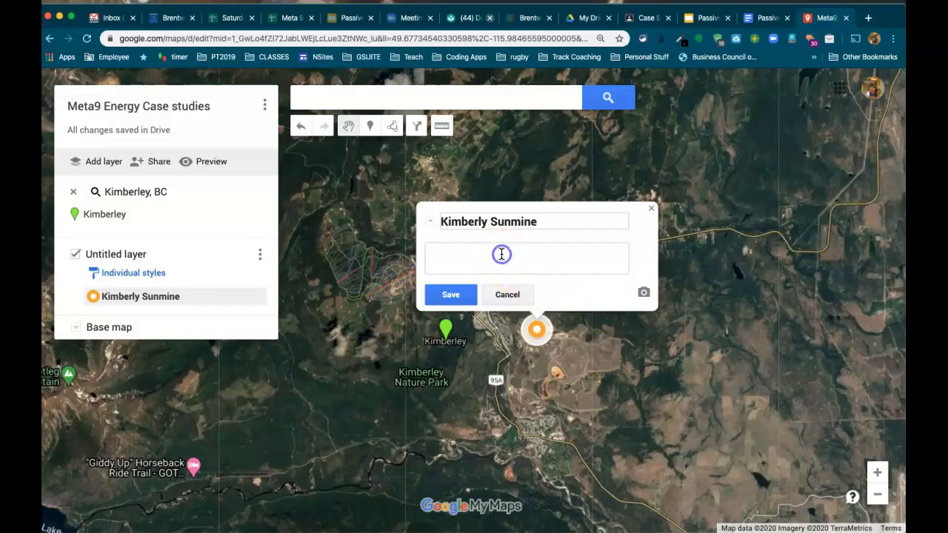
pyautogui.press('super+v')
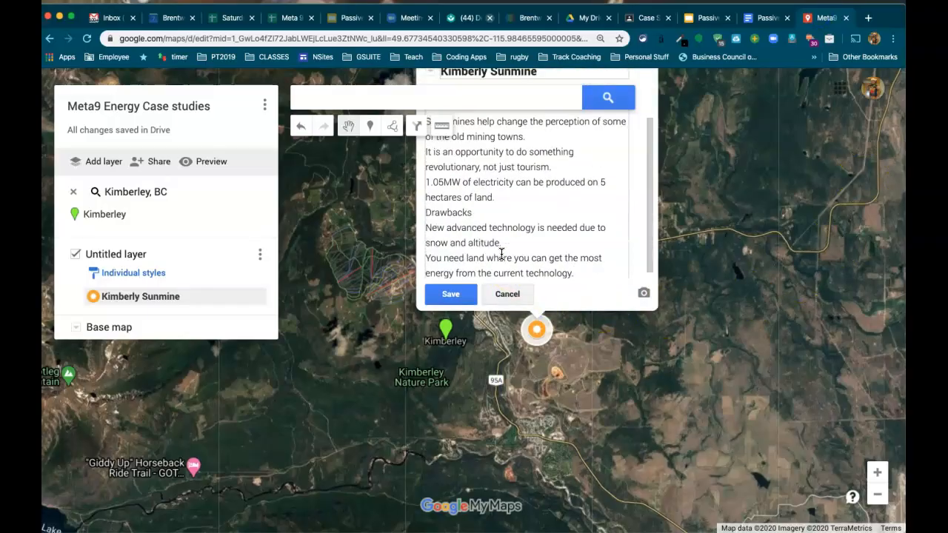
pyautogui.click(451, 294)
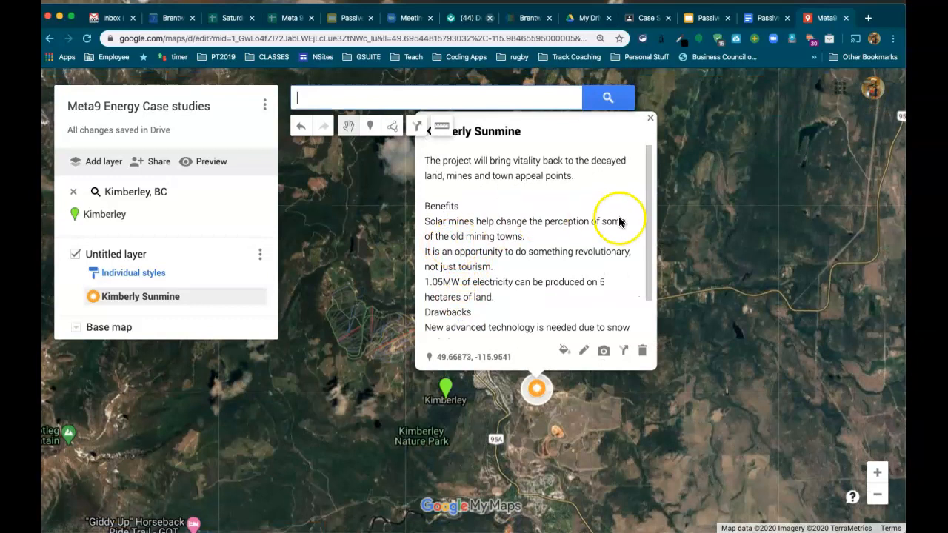
# Attach the first solar-panel photo from a Google Image Search for 'kimberly sunmine' and save.
pyautogui.click(605, 354)
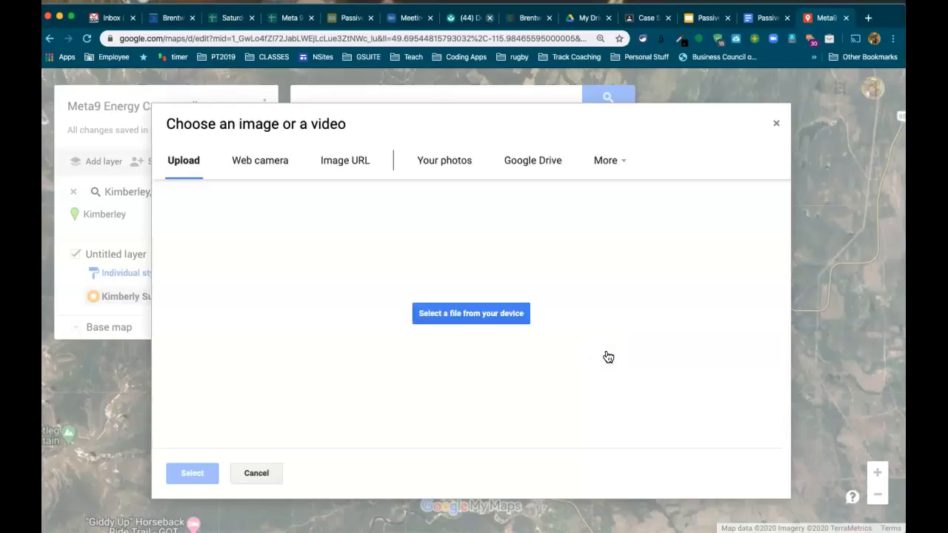
pyautogui.click(610, 169)
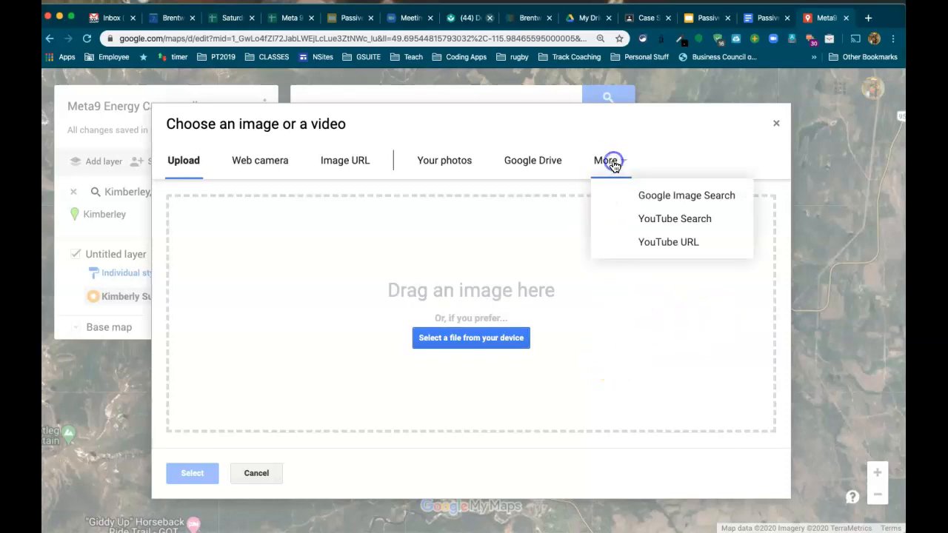
pyautogui.click(688, 201)
pyautogui.click(315, 205)
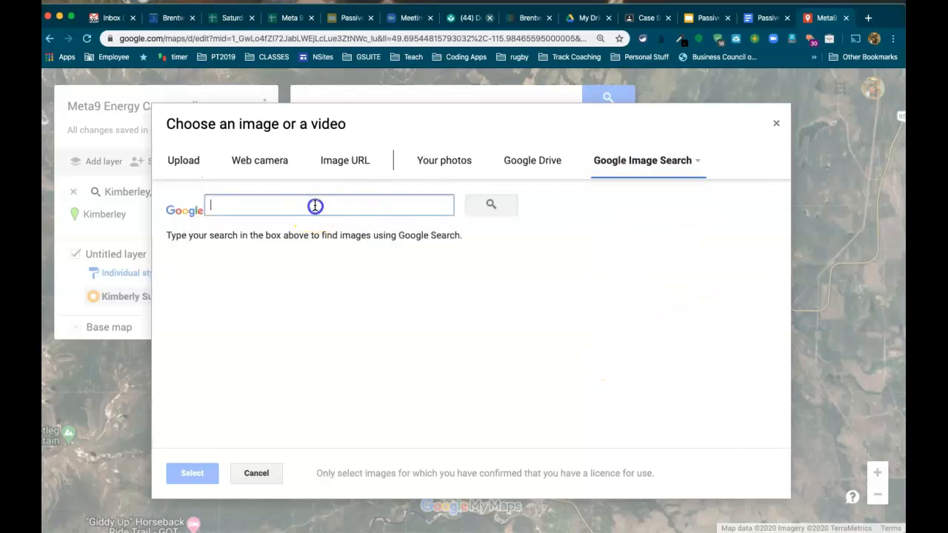
pyautogui.write('kimberly sunmine')
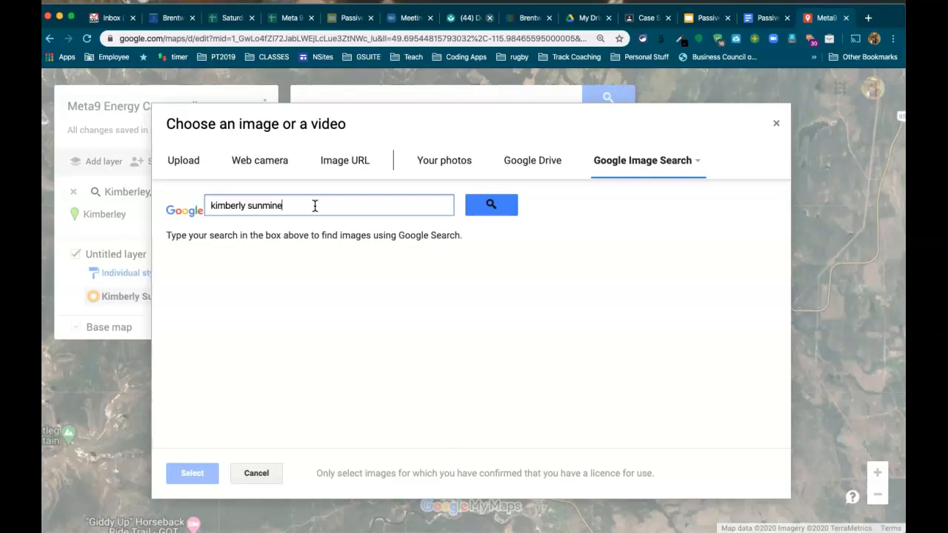
pyautogui.click(482, 206)
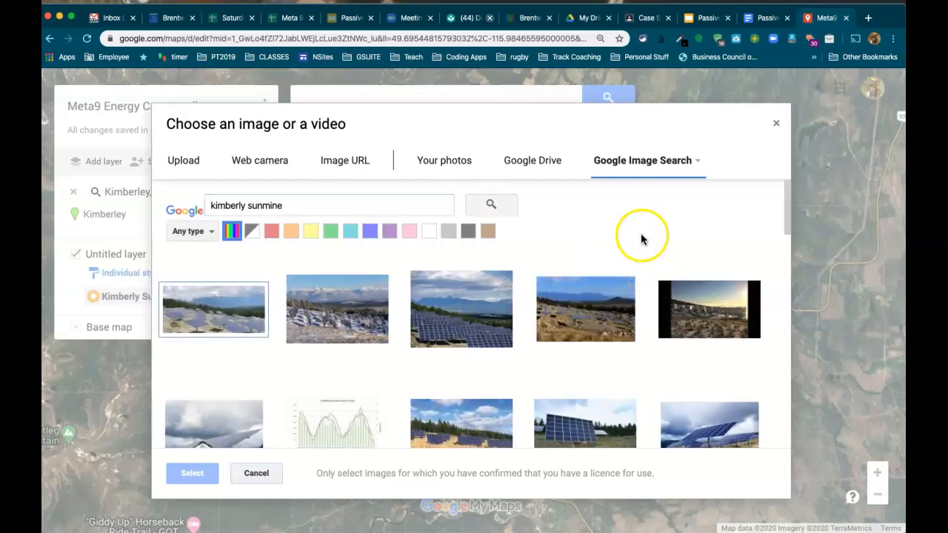
pyautogui.scroll(-2, 642, 233)
pyautogui.scroll(-2, 642, 233)
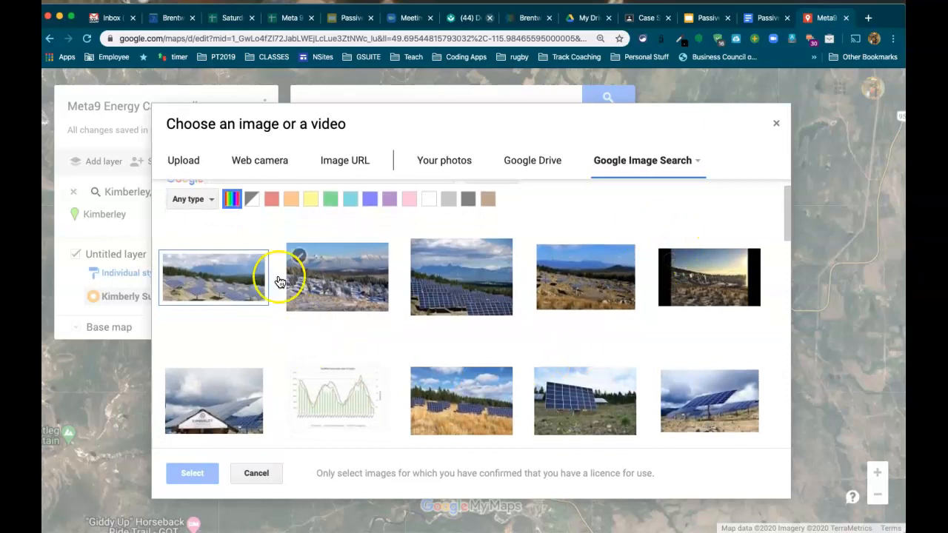
pyautogui.click(177, 271)
pyautogui.click(192, 473)
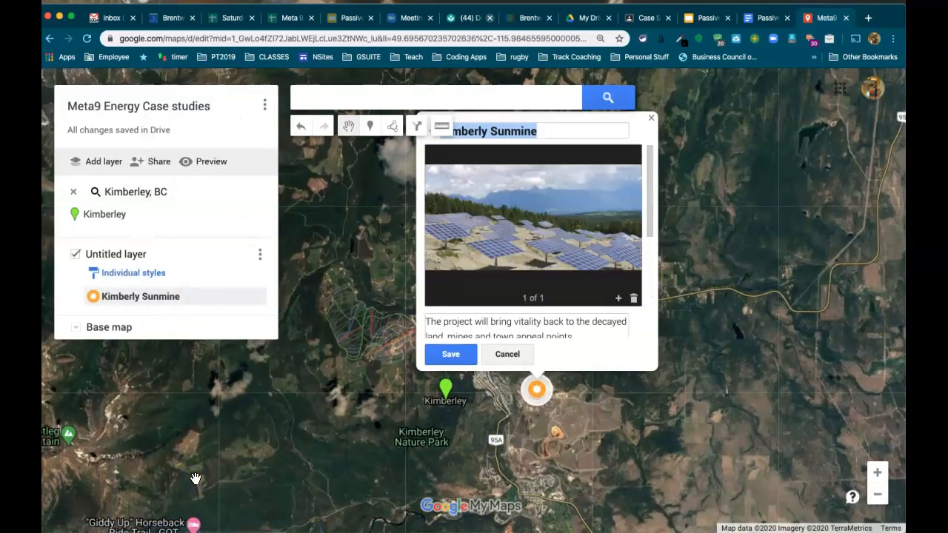
pyautogui.click(453, 355)
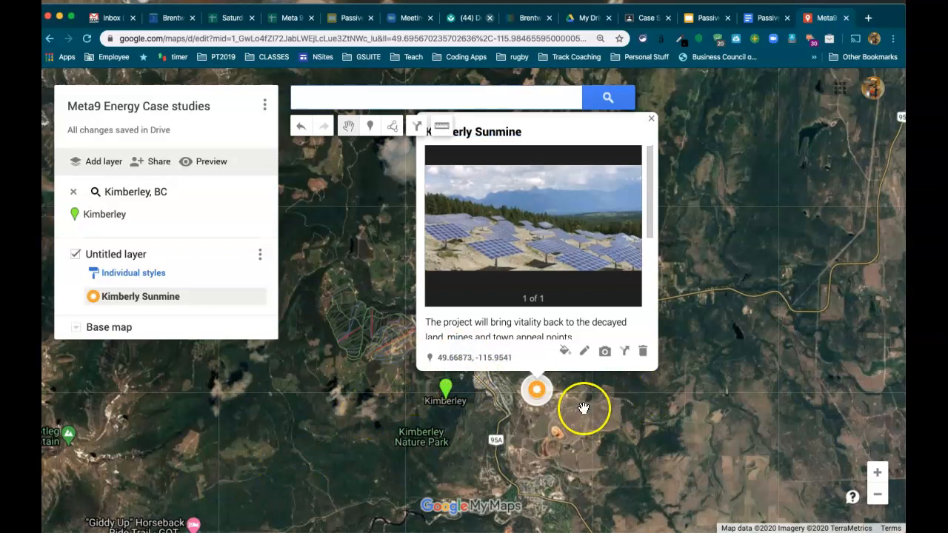
# Clear the Kimberley, BC search result and rename the layer 'Passive Energy Studies'.
pyautogui.click(583, 408)
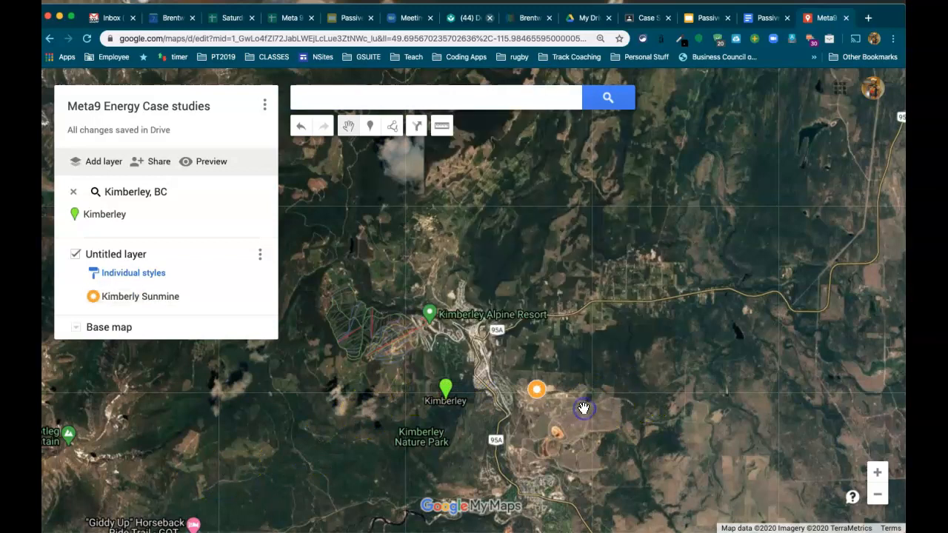
pyautogui.click(74, 194)
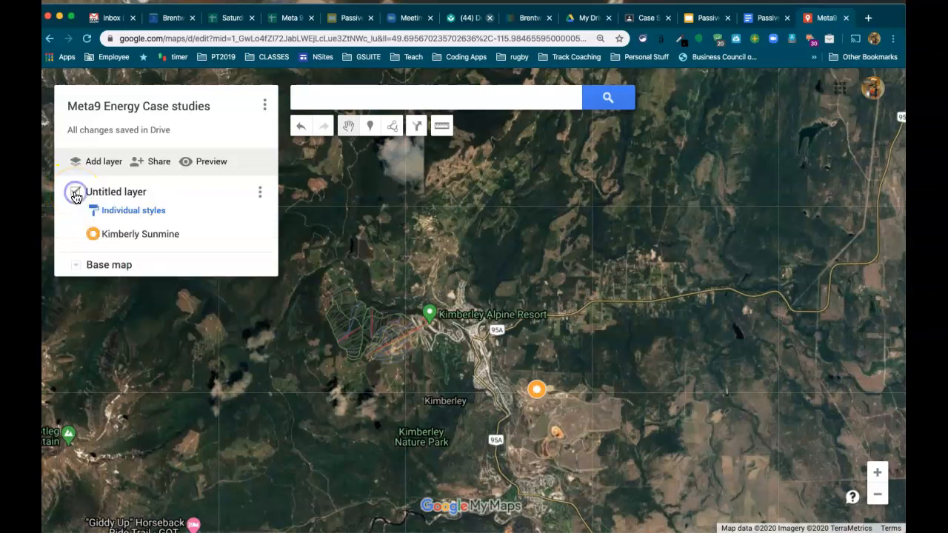
pyautogui.click(138, 194)
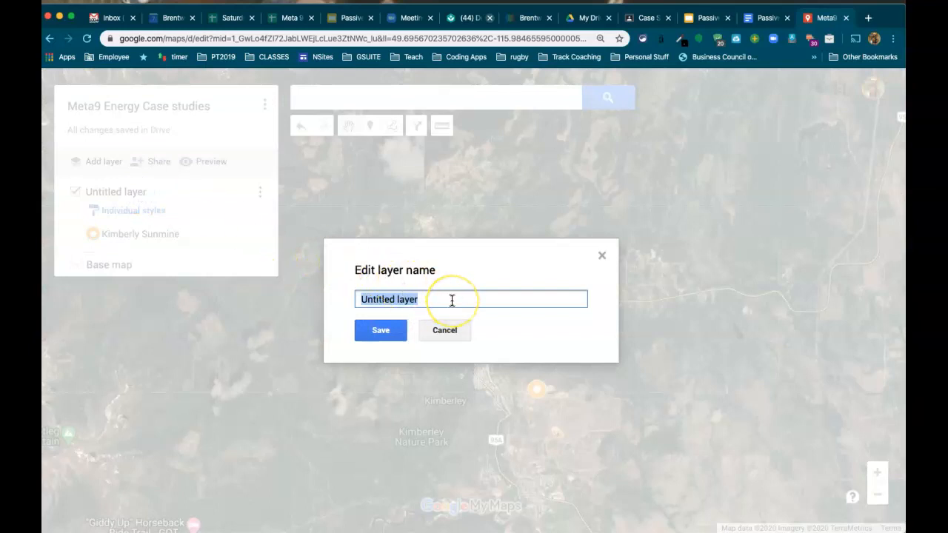
pyautogui.write('Passive Energy St')
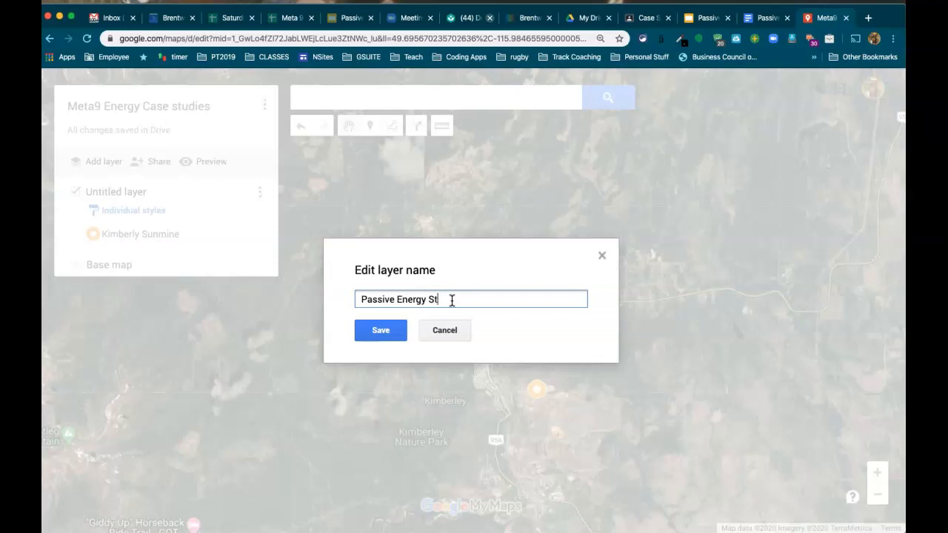
pyautogui.click(381, 332)
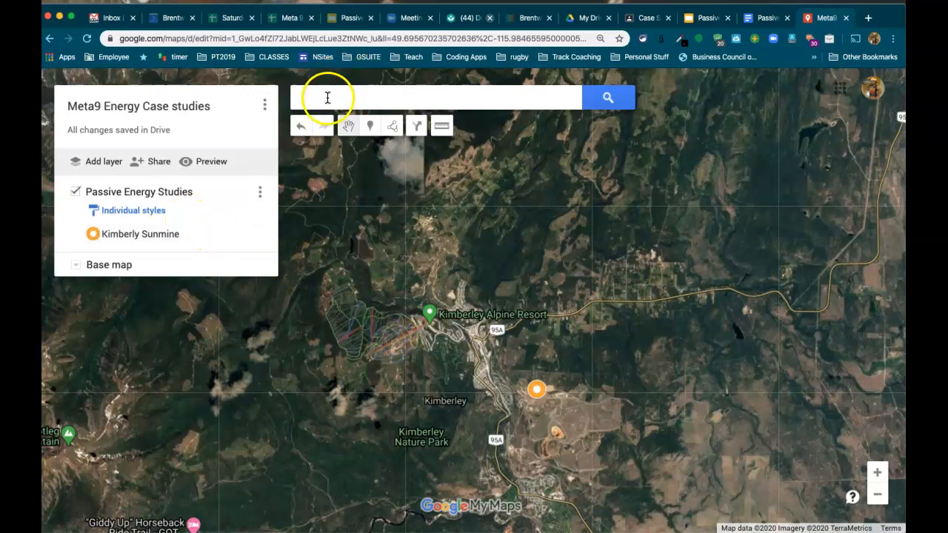
# Copy the location 'Kerugoya, Kenya' from slide 11 of the presentation.
pyautogui.click(702, 18)
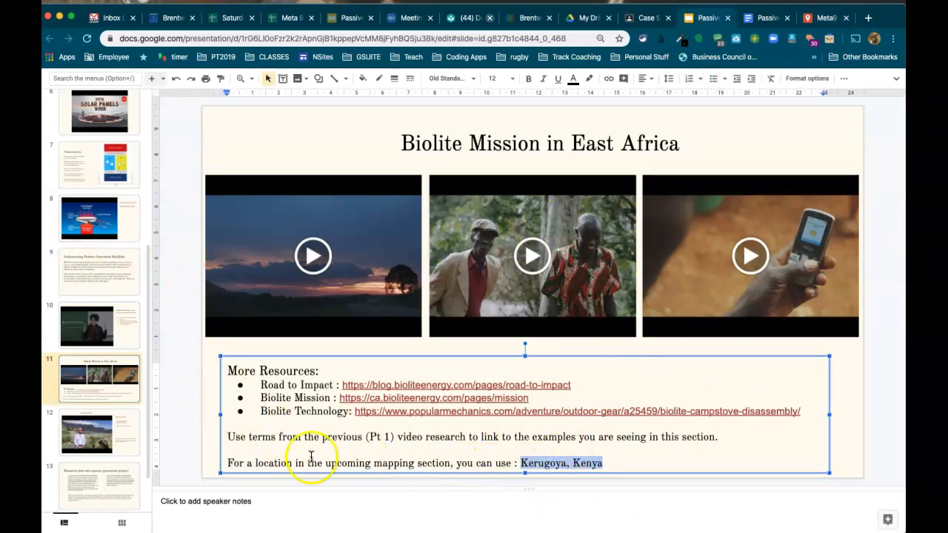
pyautogui.rightClick(549, 463)
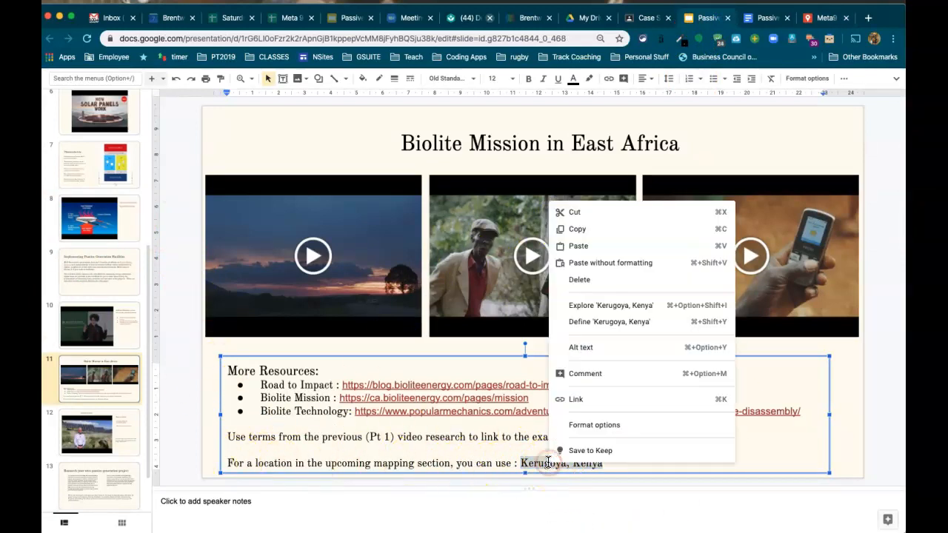
pyautogui.click(585, 231)
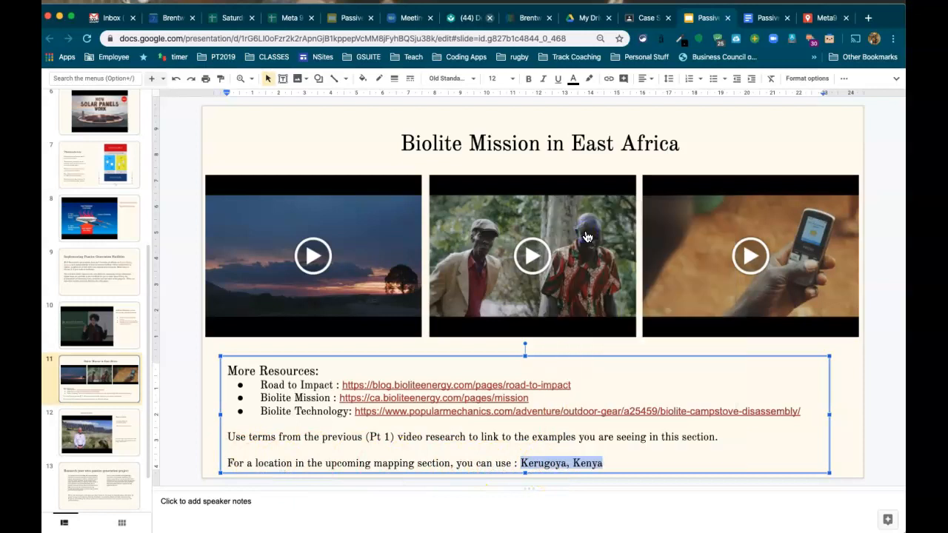
# Search the Meta9 Energy Case studies map for Kerugoya, Kenya, pick the marker tool, and zoom out one level.
pyautogui.click(822, 18)
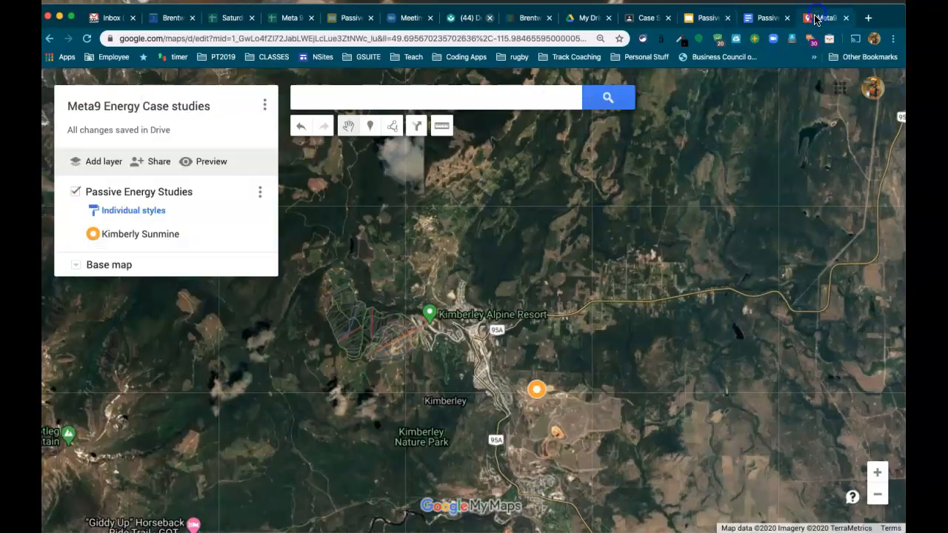
pyautogui.click(431, 96)
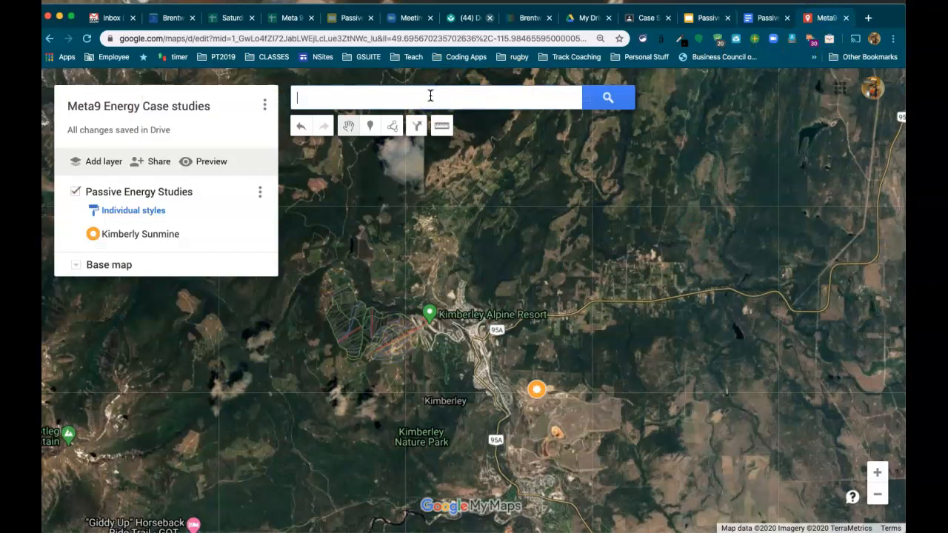
pyautogui.press('super+v')
pyautogui.press('Return')
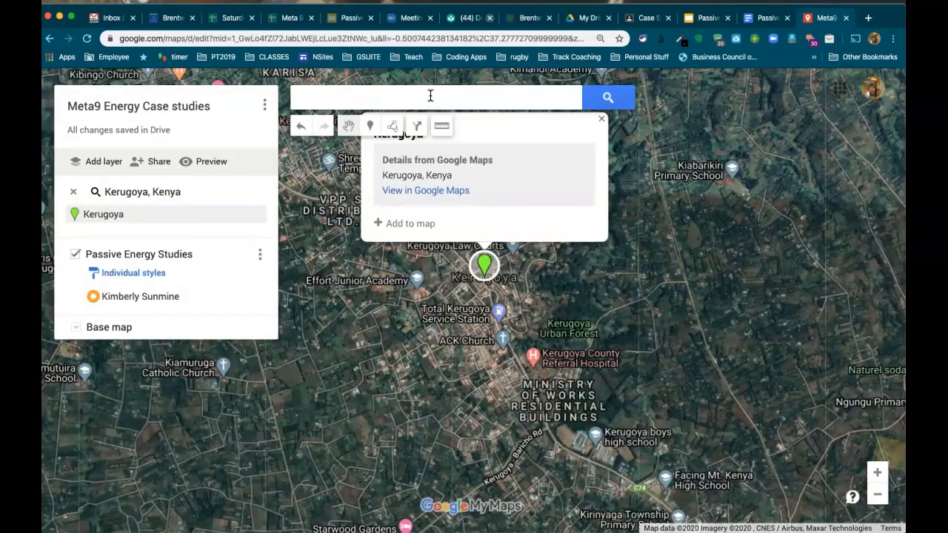
pyautogui.click(370, 128)
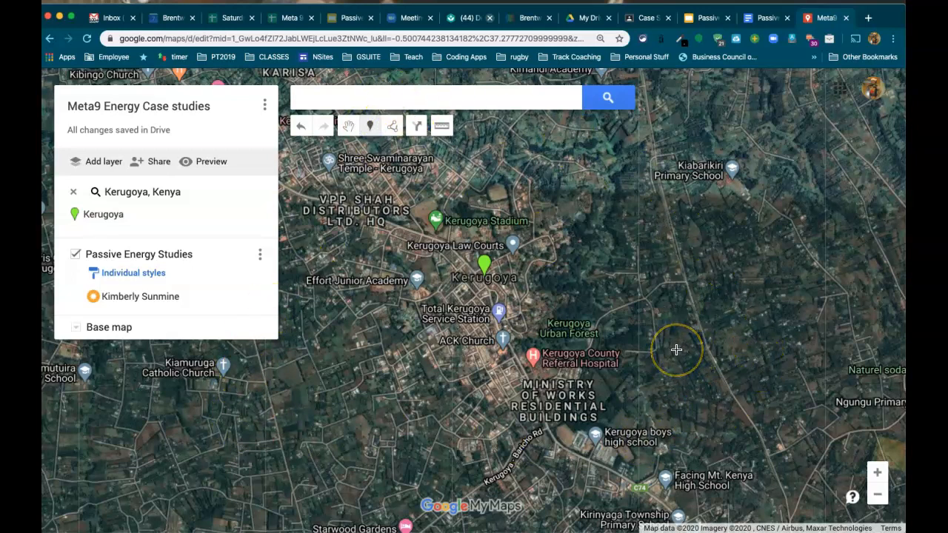
pyautogui.click(880, 498)
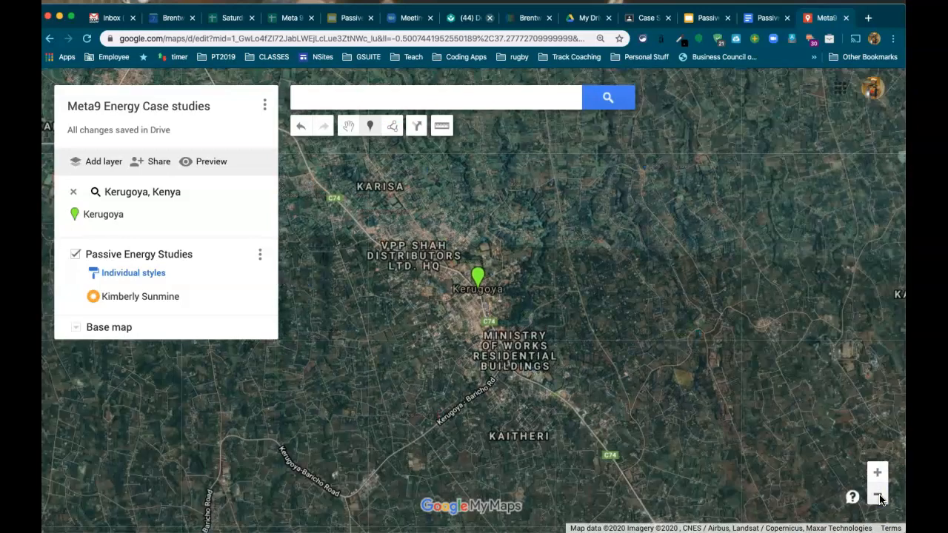
# Drop a marker east of Kerugoya and save it with the title 'Biolite East Africa Mission'.
pyautogui.click(719, 270)
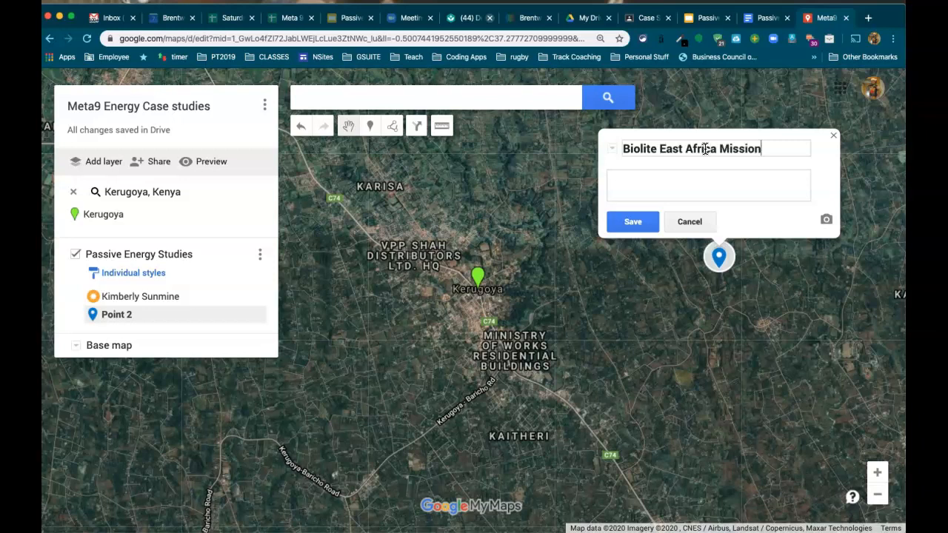
pyautogui.click(641, 221)
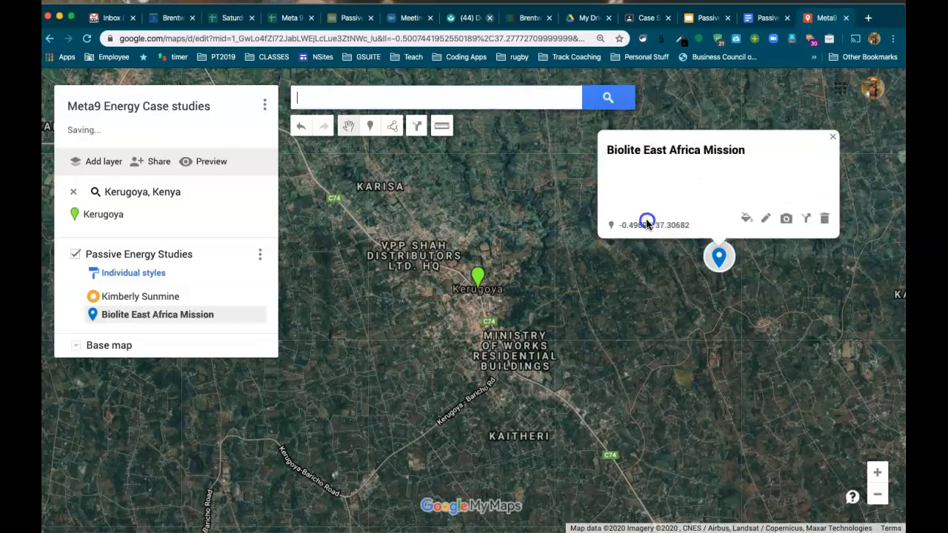
# Give the Biolite marker the campfire icon (found by filtering 'fire') in red, then open its edit form.
pyautogui.click(747, 219)
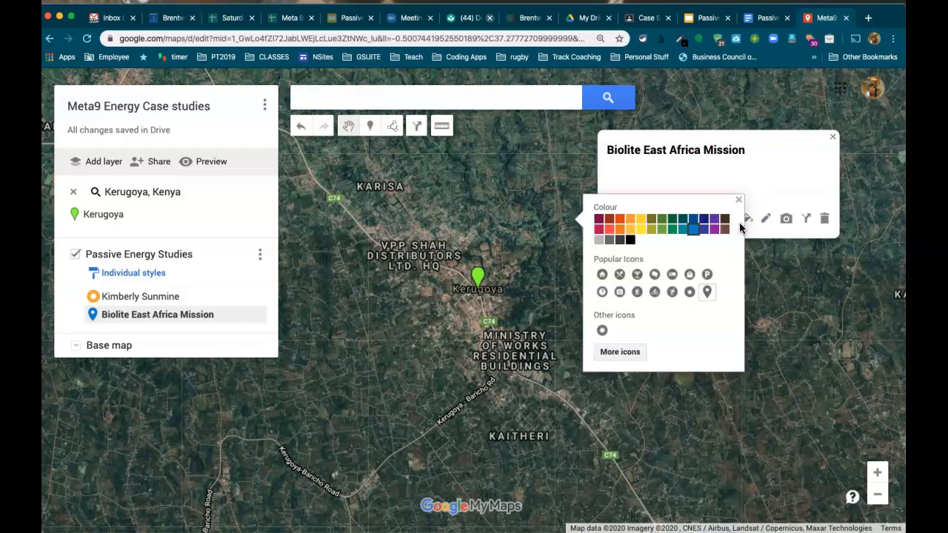
pyautogui.click(619, 351)
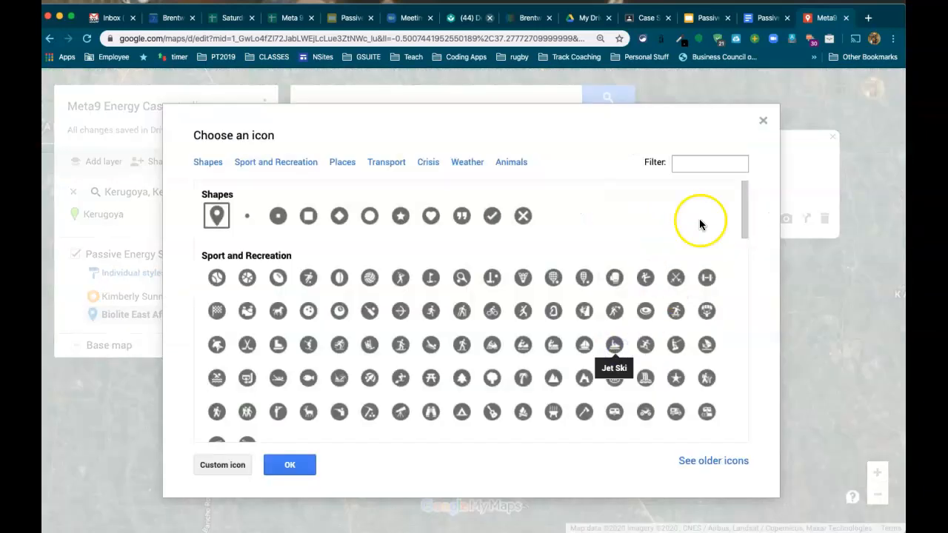
pyautogui.click(697, 164)
pyautogui.write('fire')
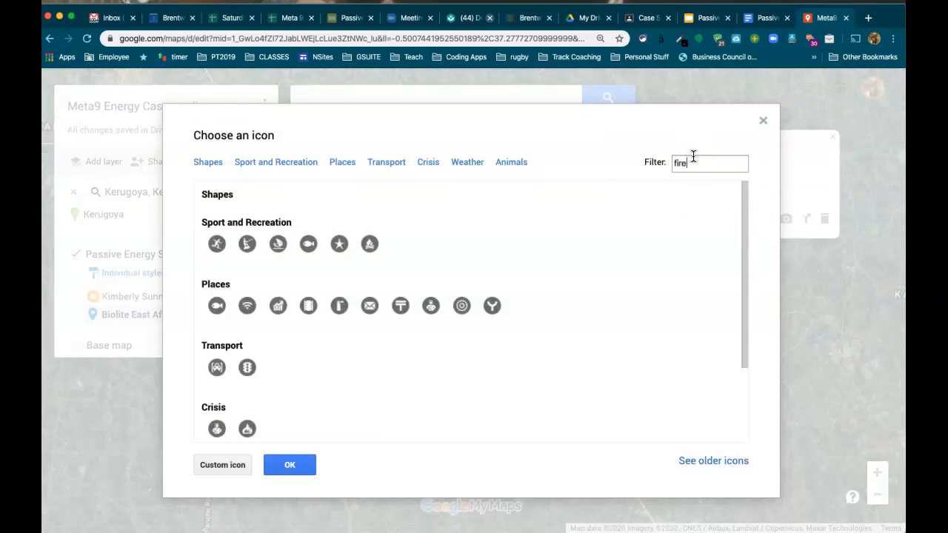
pyautogui.click(216, 244)
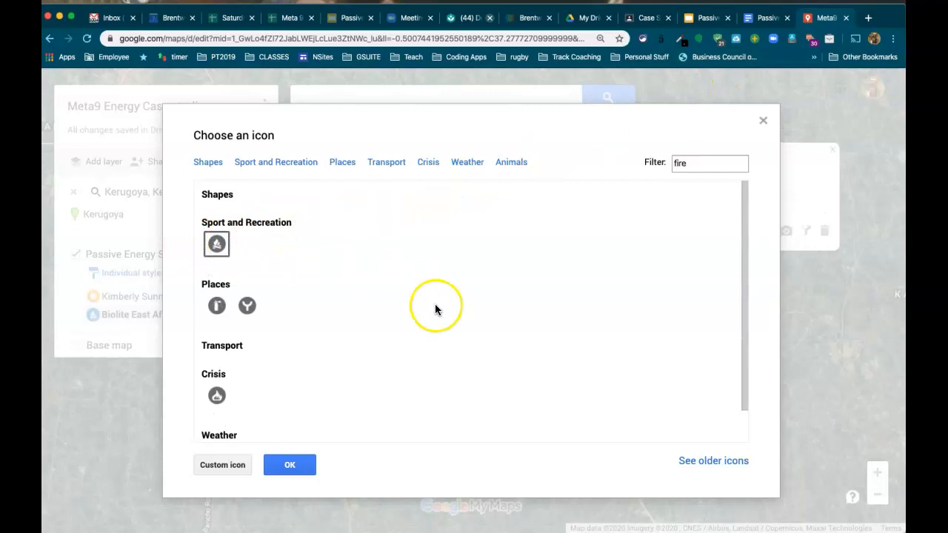
pyautogui.click(291, 464)
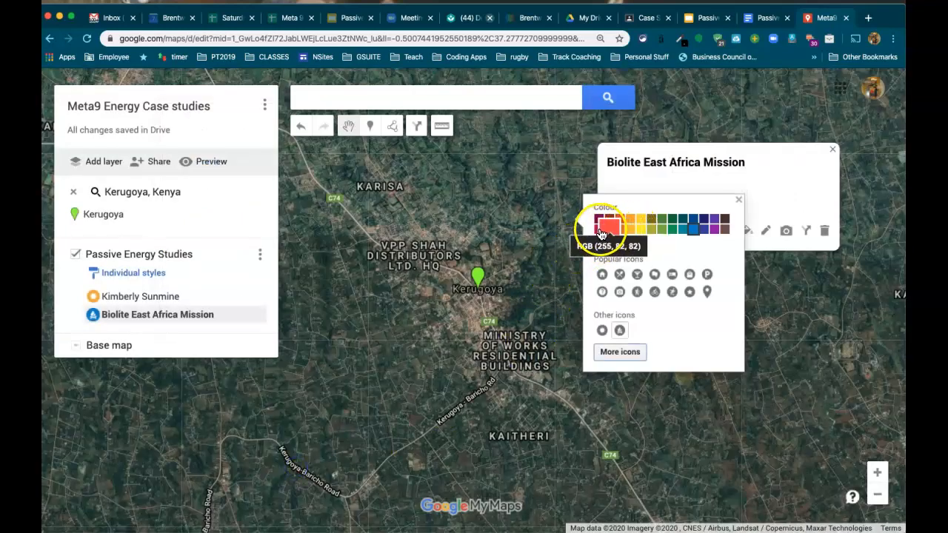
pyautogui.click(601, 233)
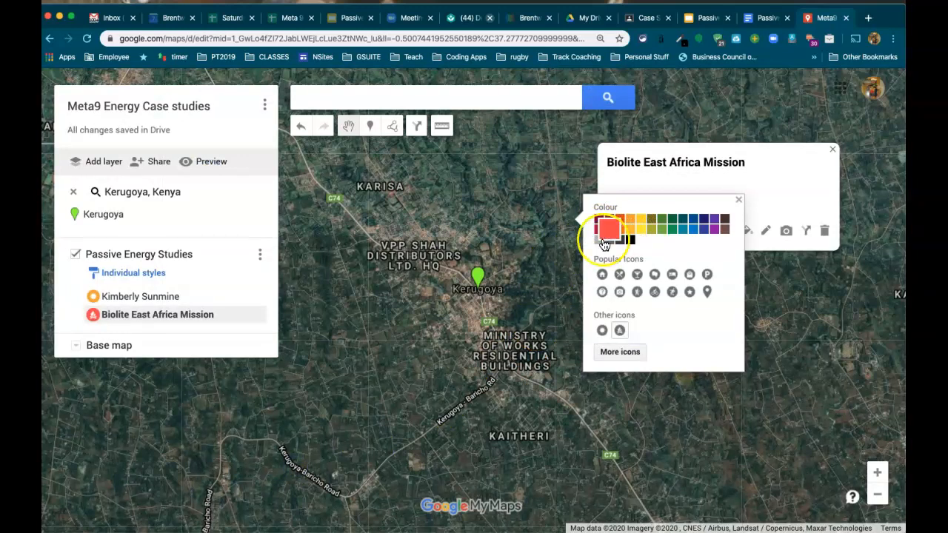
pyautogui.click(789, 327)
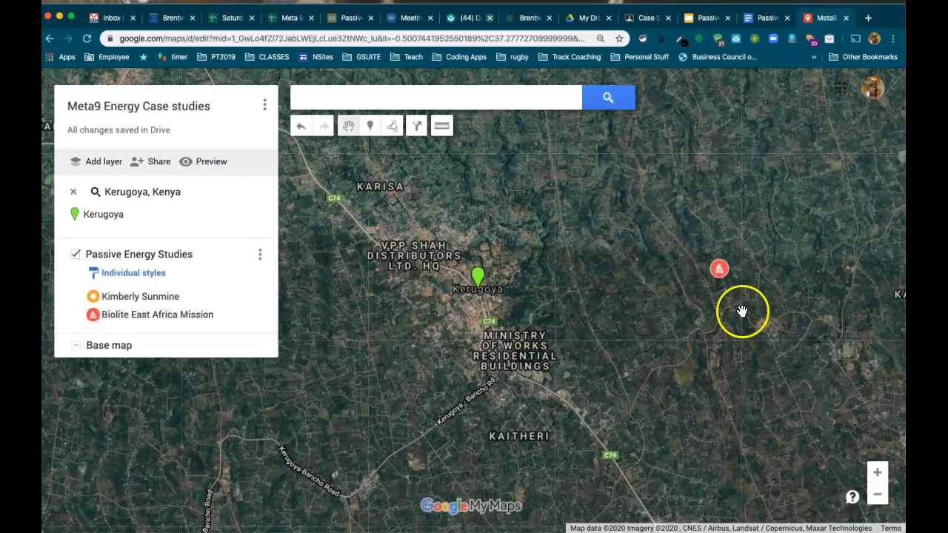
pyautogui.click(719, 271)
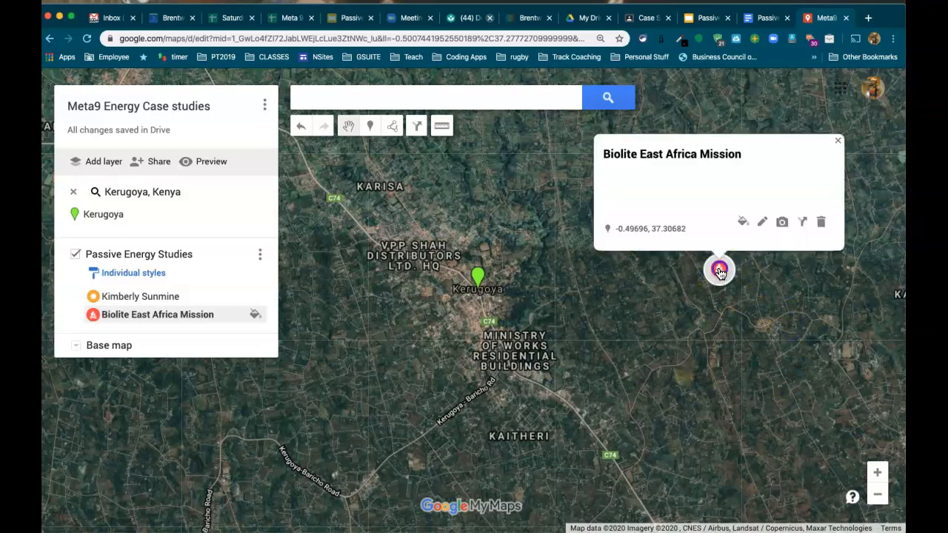
pyautogui.click(767, 234)
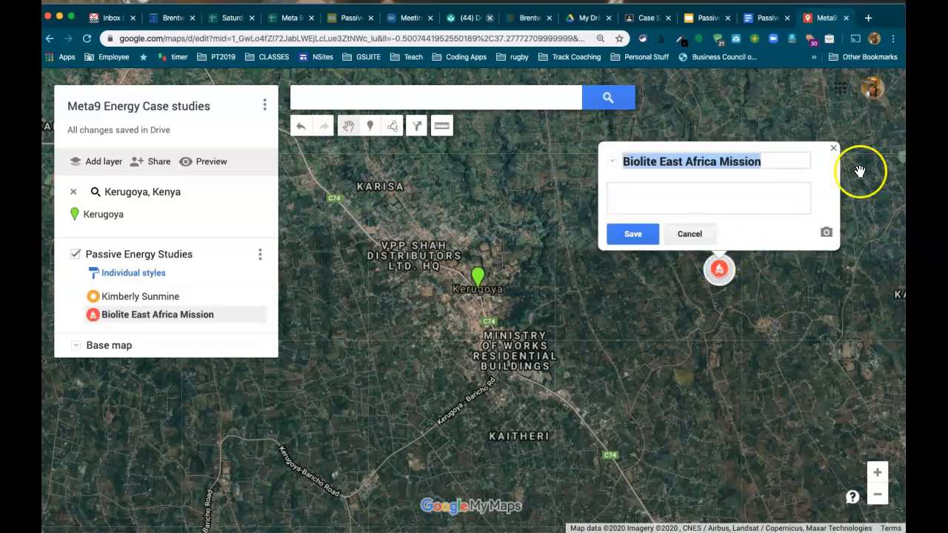
# Select and copy the Beneficial changes list in the Passive Electrical Generation workbook.
pyautogui.click(763, 20)
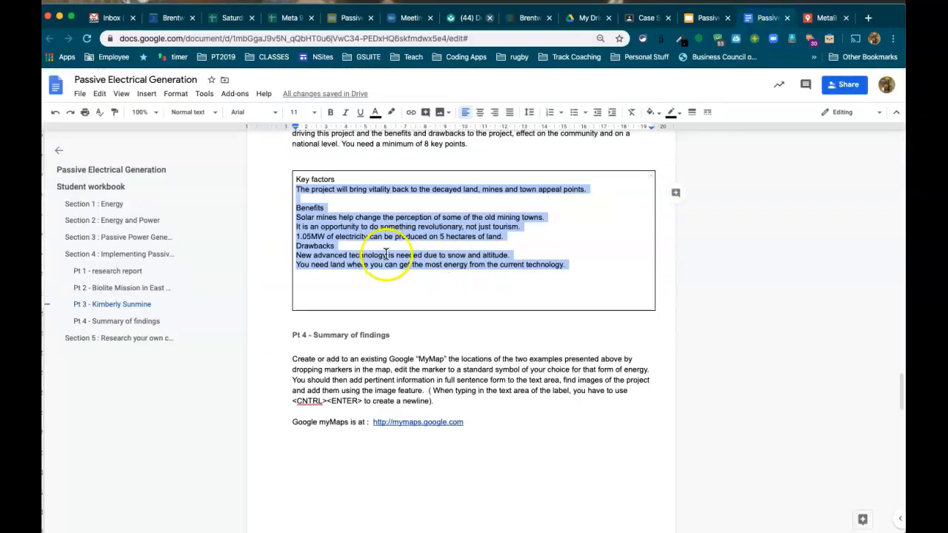
pyautogui.scroll(10, 385, 254)
pyautogui.scroll(8, 386, 254)
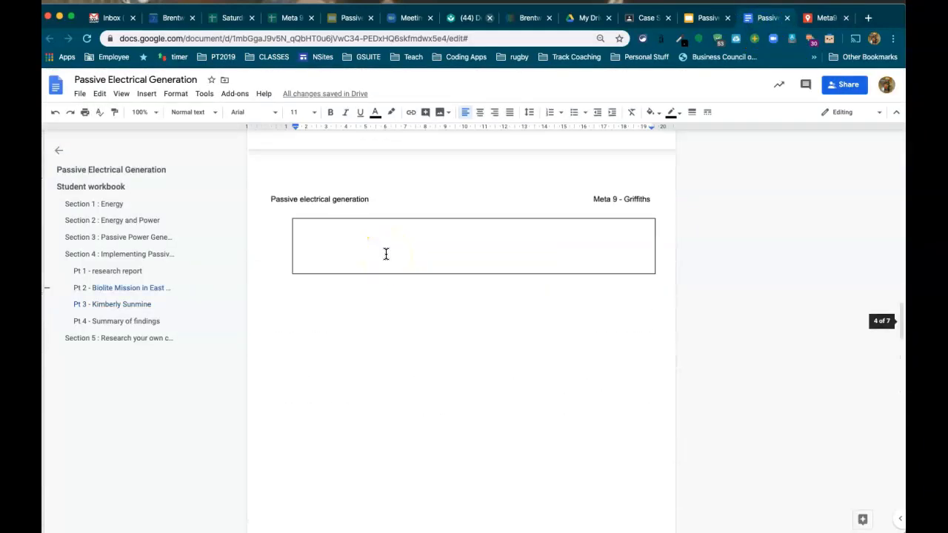
pyautogui.click(299, 198)
pyautogui.moveTo(299, 198); pyautogui.dragTo(403, 276)
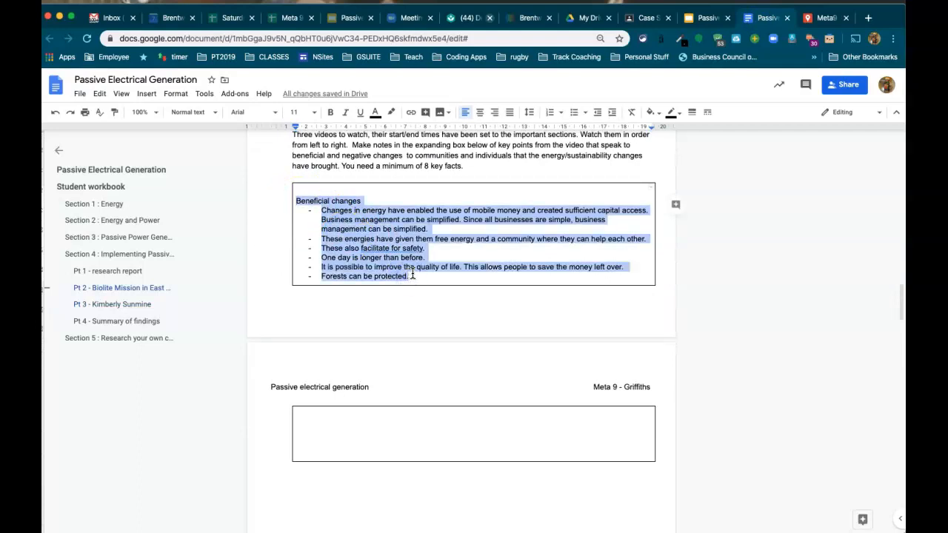
# Paste the Beneficial changes list as the Biolite marker's description and save it.
pyautogui.click(821, 17)
pyautogui.click(668, 190)
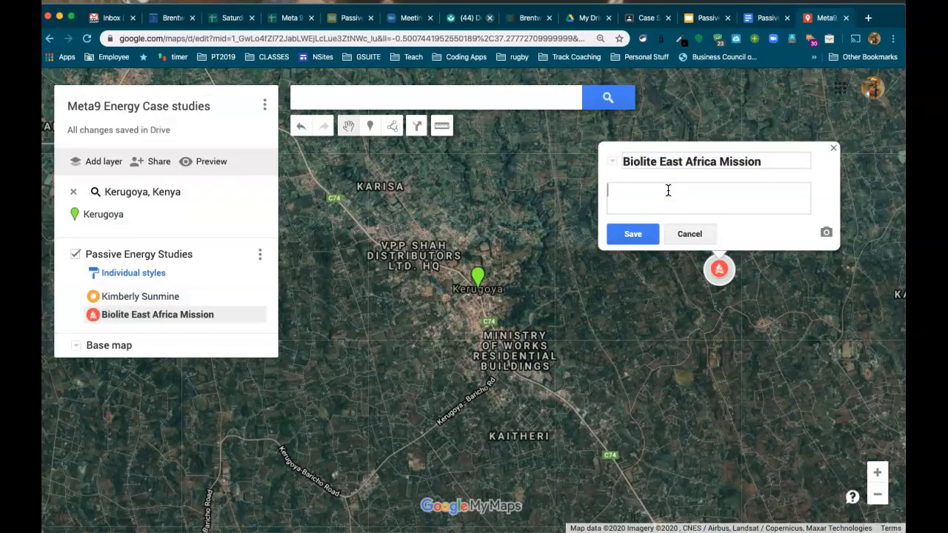
pyautogui.press('super+v')
pyautogui.click(626, 234)
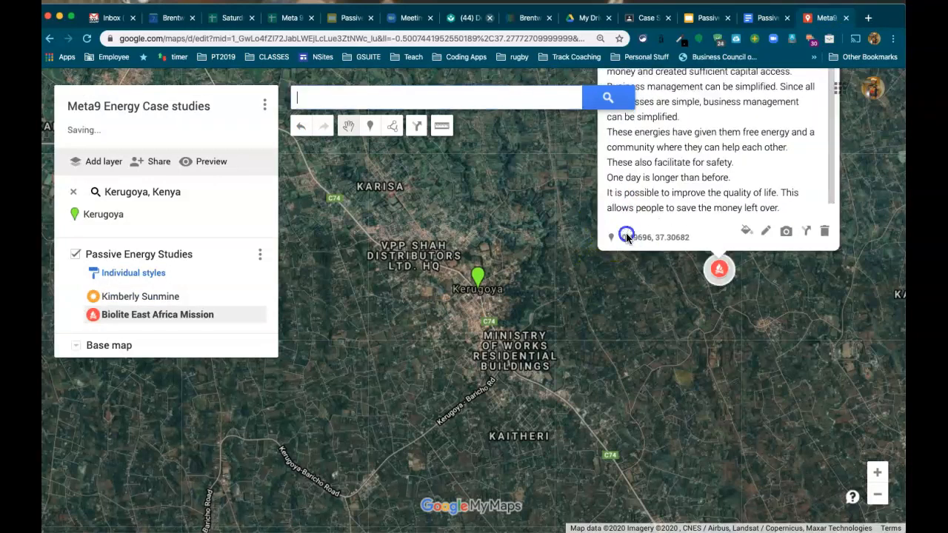
pyautogui.click(795, 353)
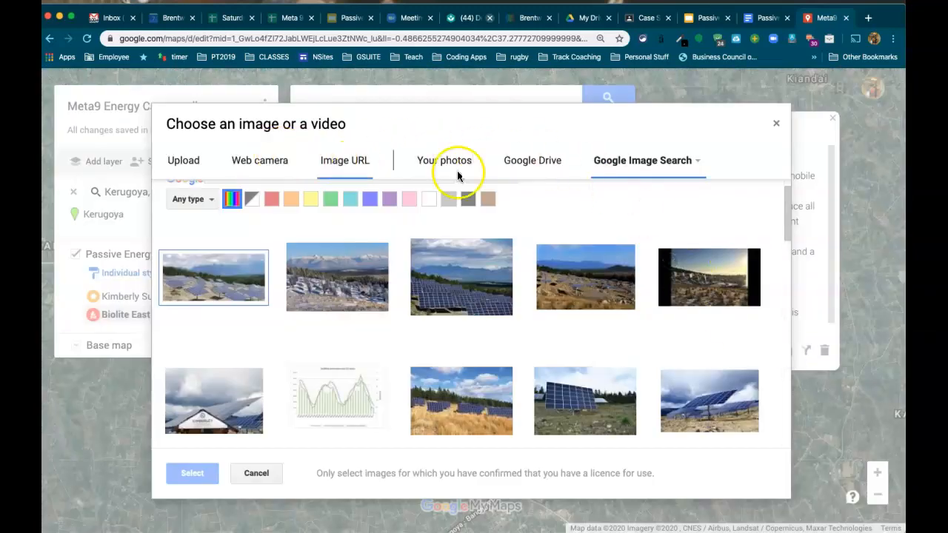
# Search Google Image Search for 'biolite cookstove' as the marker's image source.
pyautogui.click(638, 165)
pyautogui.click(701, 195)
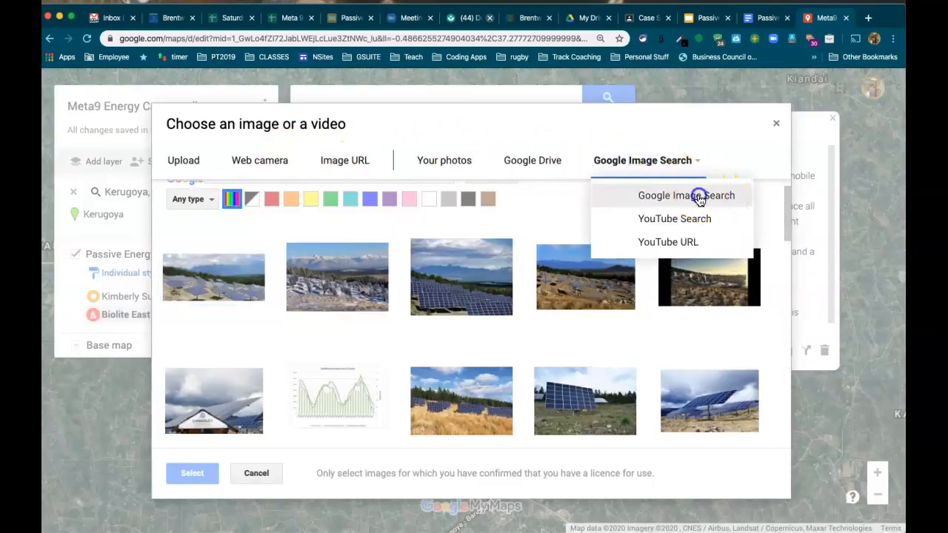
pyautogui.click(323, 208)
pyautogui.write('d')
pyautogui.press('BackSpace')
pyautogui.write('biolite cook')
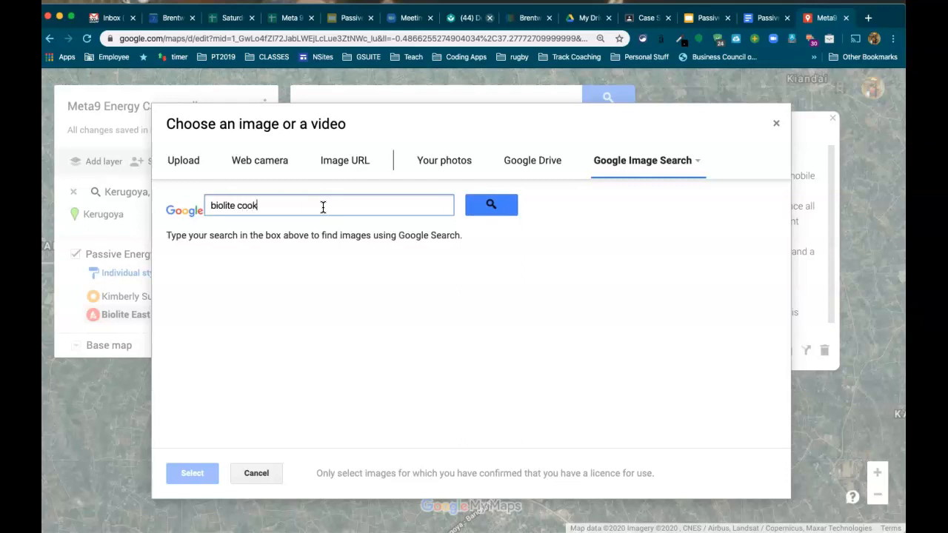
pyautogui.write('stove')
pyautogui.press('Return')
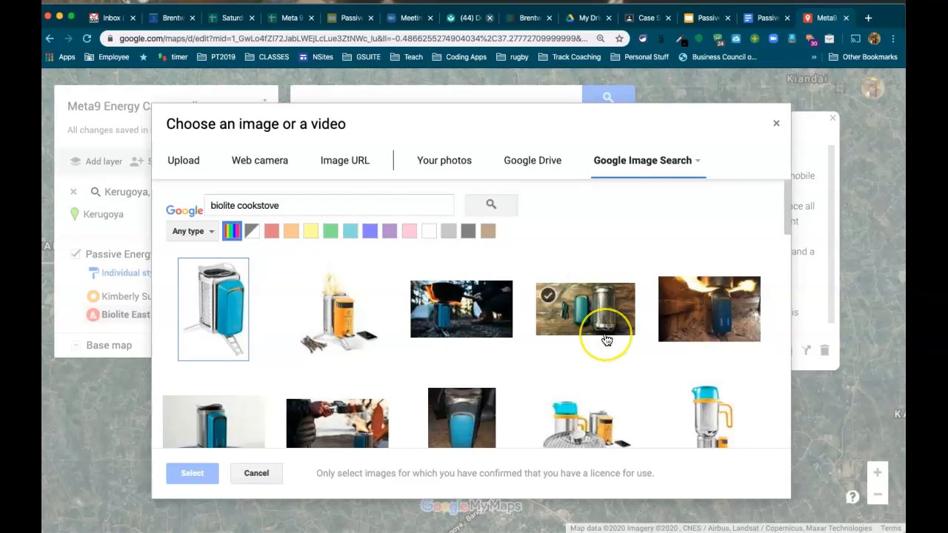
# Browse the biolite cookstove image results, then close the chooser without picking one.
pyautogui.scroll(-1, 605, 338)
pyautogui.scroll(-5, 606, 338)
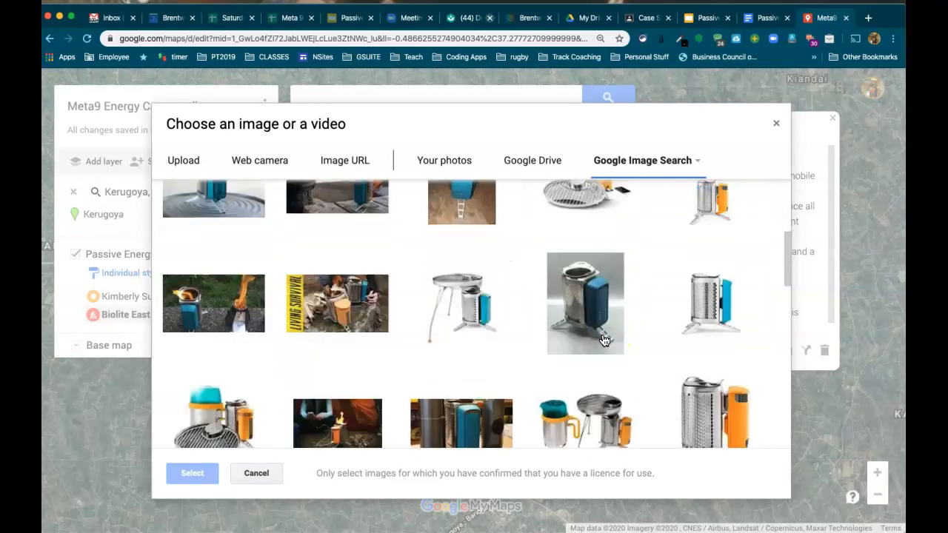
pyautogui.scroll(-5, 605, 340)
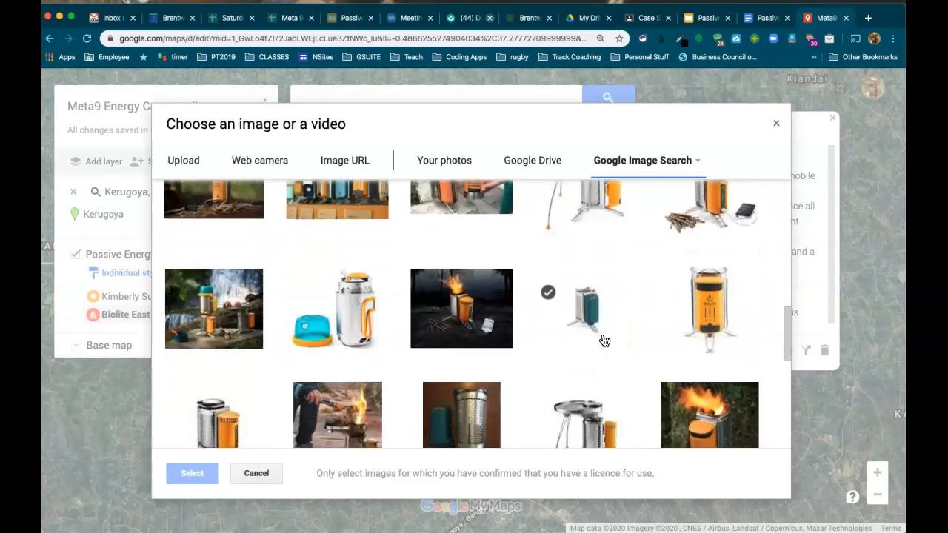
pyautogui.scroll(-5, 605, 340)
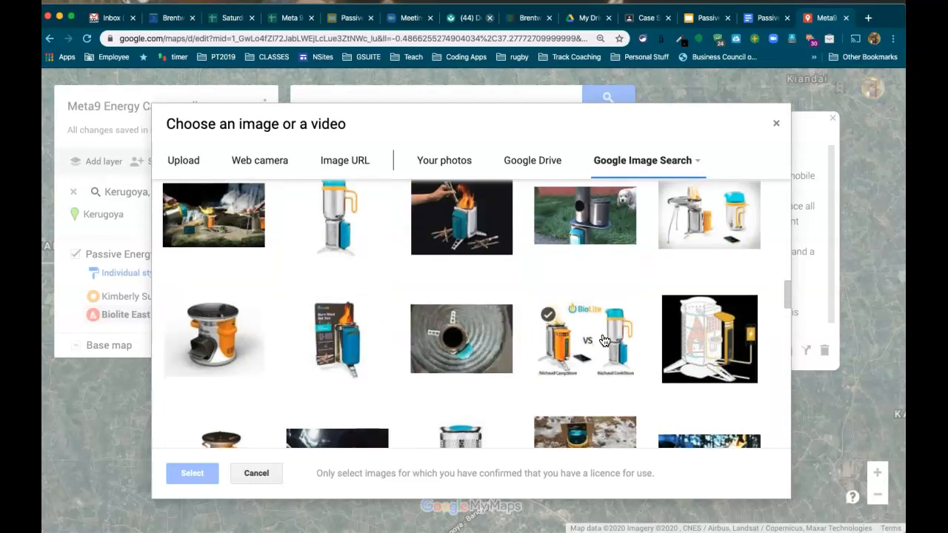
pyautogui.scroll(-5, 605, 340)
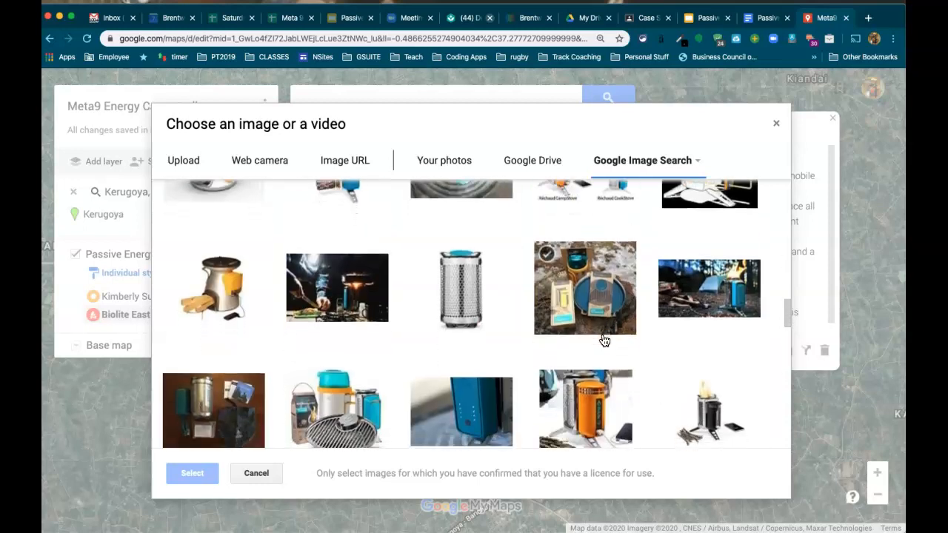
pyautogui.scroll(-5, 606, 340)
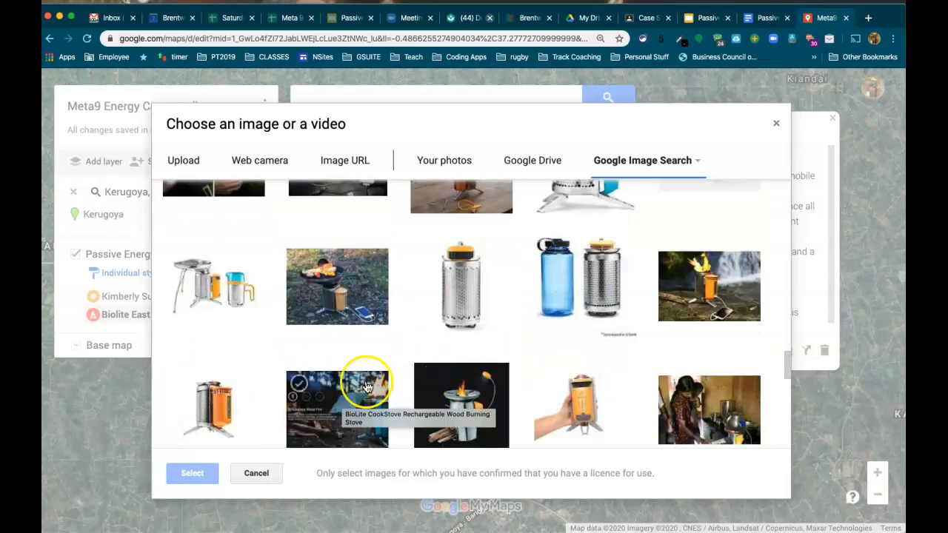
pyautogui.click(776, 123)
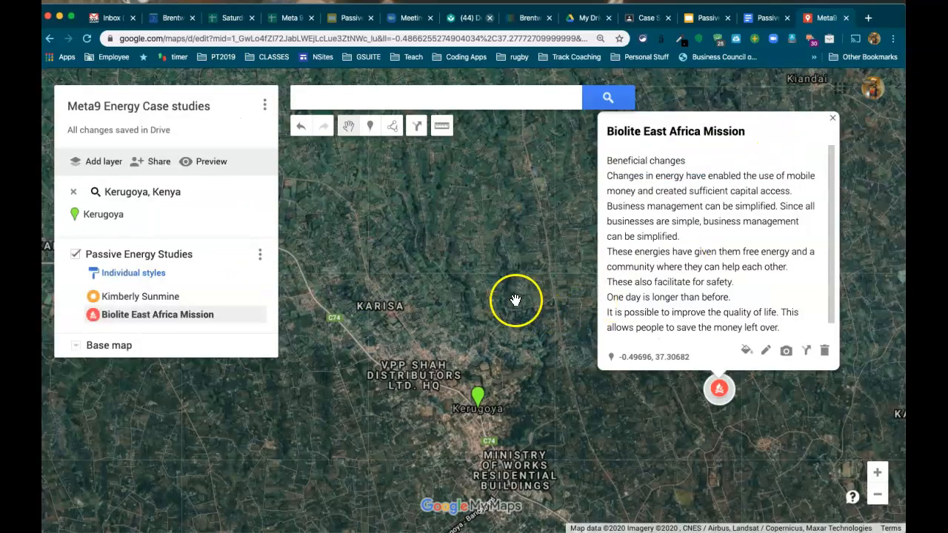
# Remove the Kerugoya, Kenya search result and zoom out to a world view showing both markers.
pyautogui.click(73, 192)
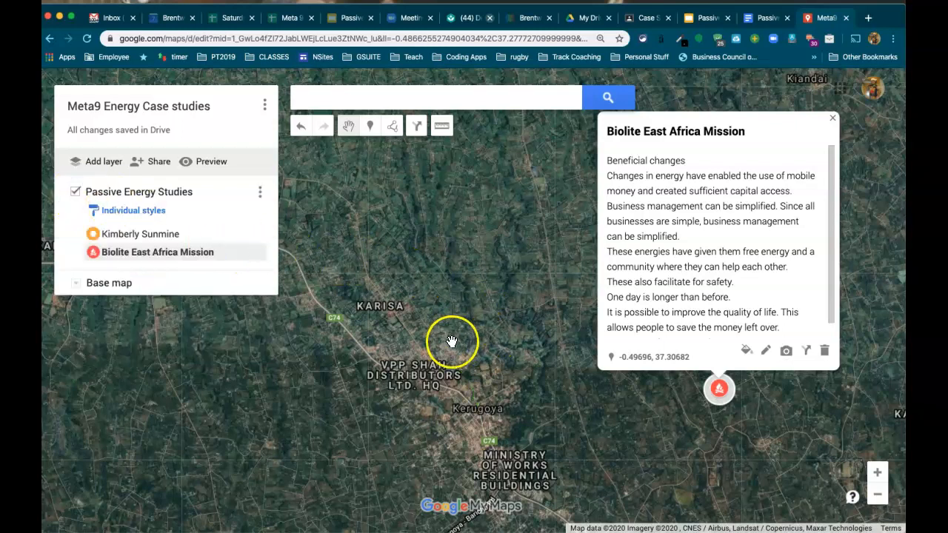
pyautogui.click(498, 313)
pyautogui.scroll(-5, 497, 311)
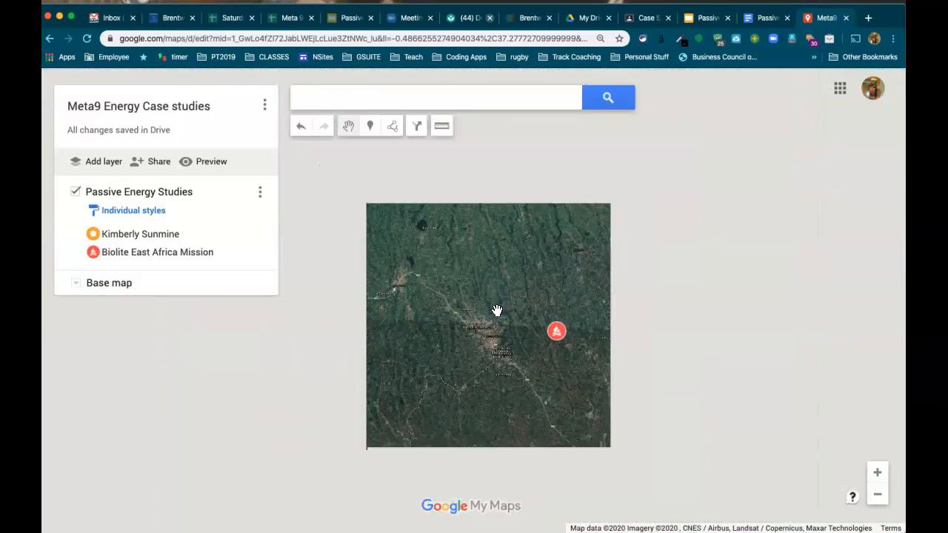
pyautogui.scroll(-3, 496, 310)
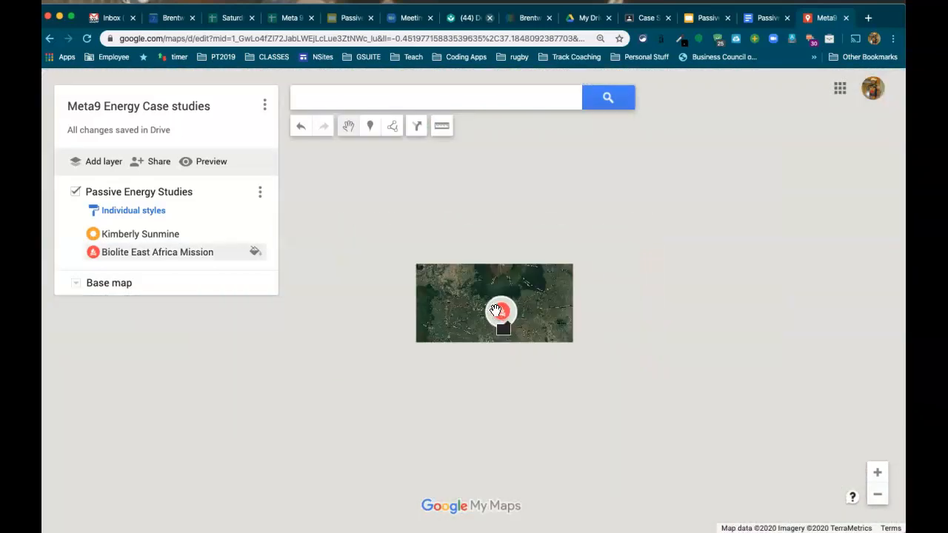
pyautogui.scroll(-4, 496, 311)
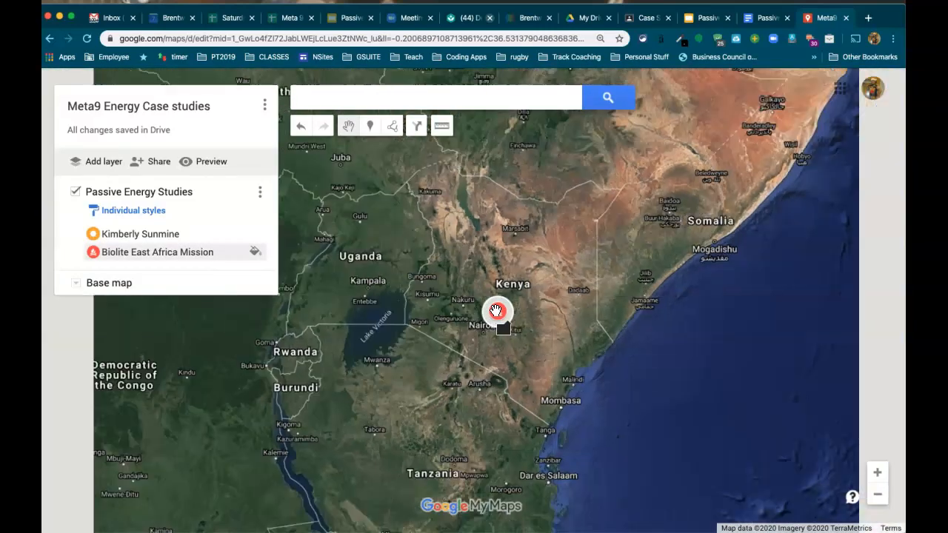
pyautogui.scroll(-2, 496, 311)
pyautogui.scroll(-2, 497, 310)
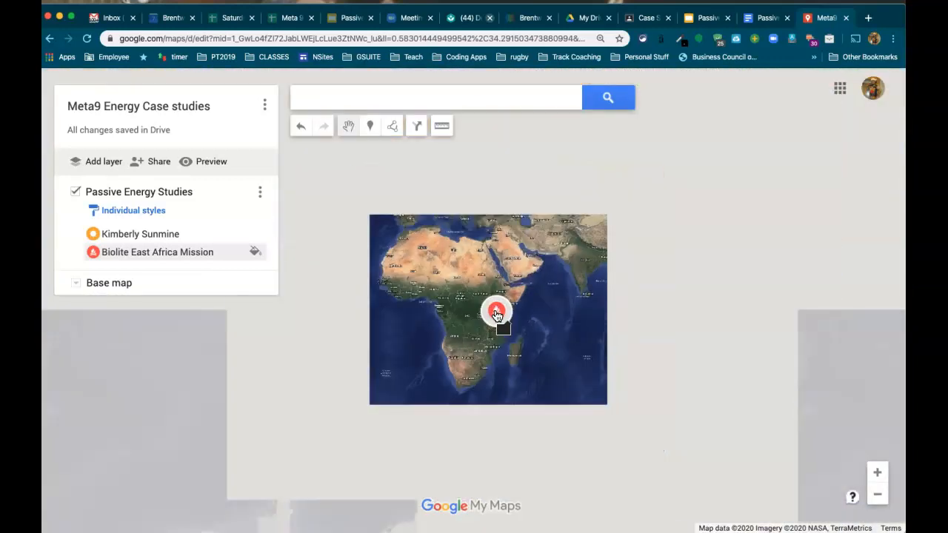
pyautogui.moveTo(391, 289); pyautogui.dragTo(605, 364)
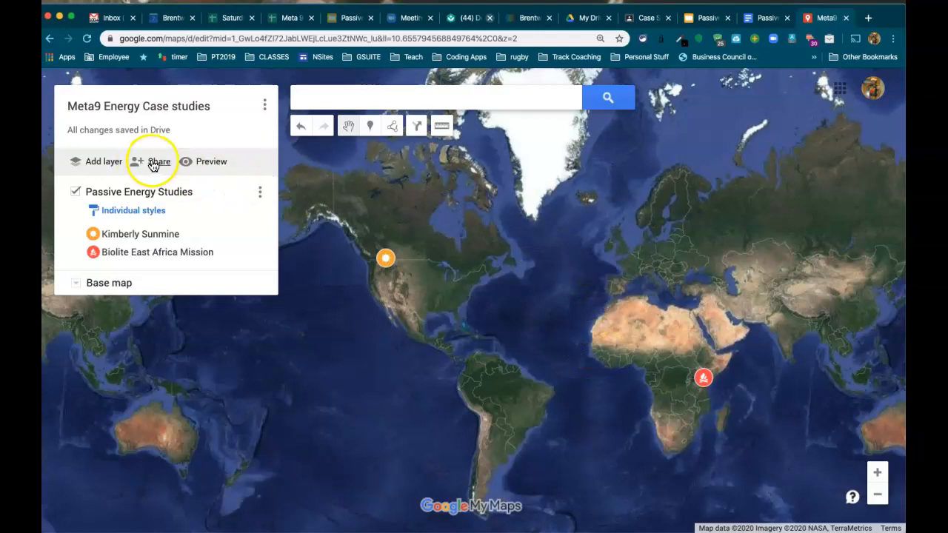
pyautogui.click(154, 165)
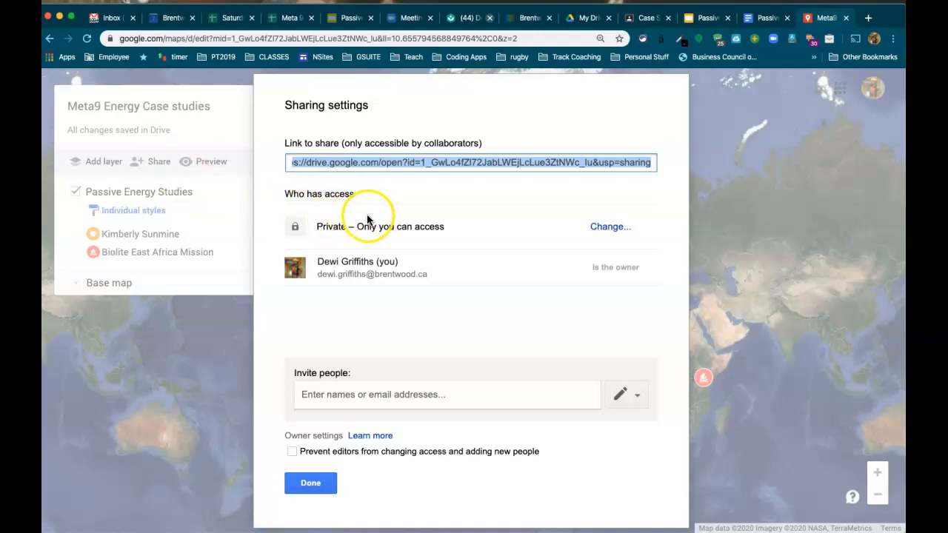
# Change link sharing to 'On – Anyone with the link' and save it.
pyautogui.click(613, 233)
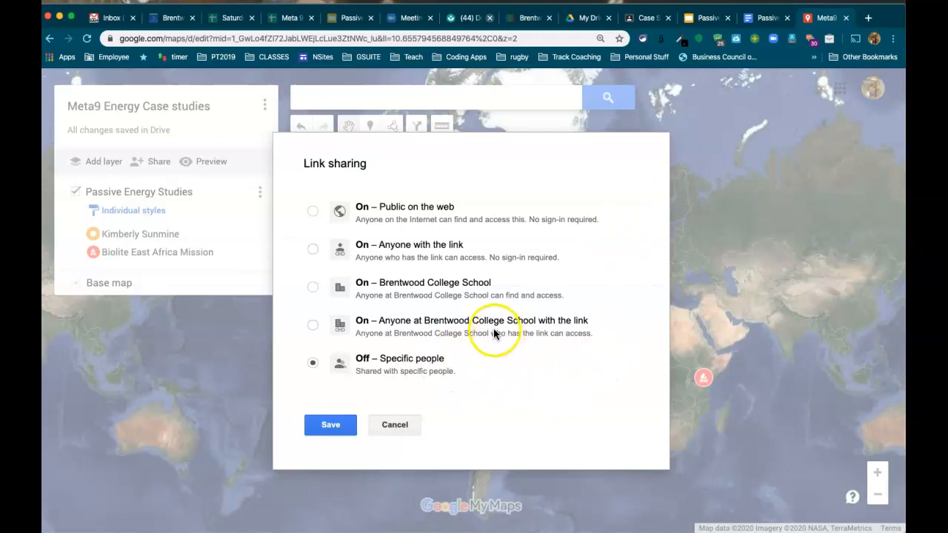
pyautogui.click(313, 252)
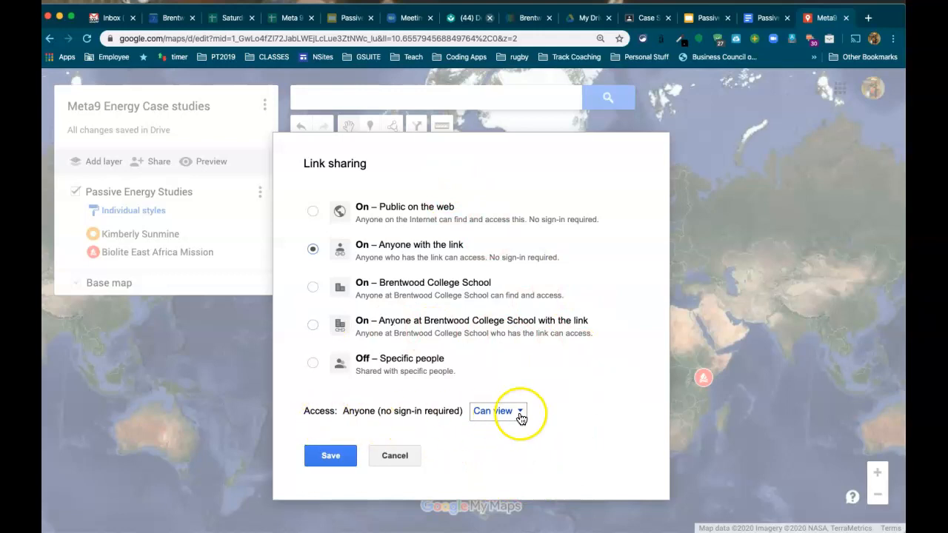
pyautogui.click(326, 459)
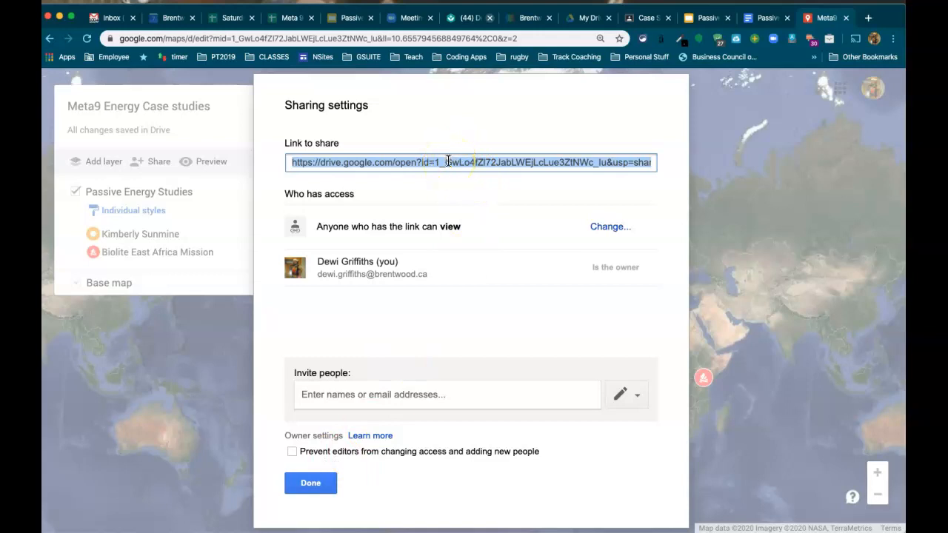
# Copy the map's share link and scroll to the workbook's Pt 4 section.
pyautogui.rightClick(447, 161)
pyautogui.click(472, 187)
pyautogui.click(764, 20)
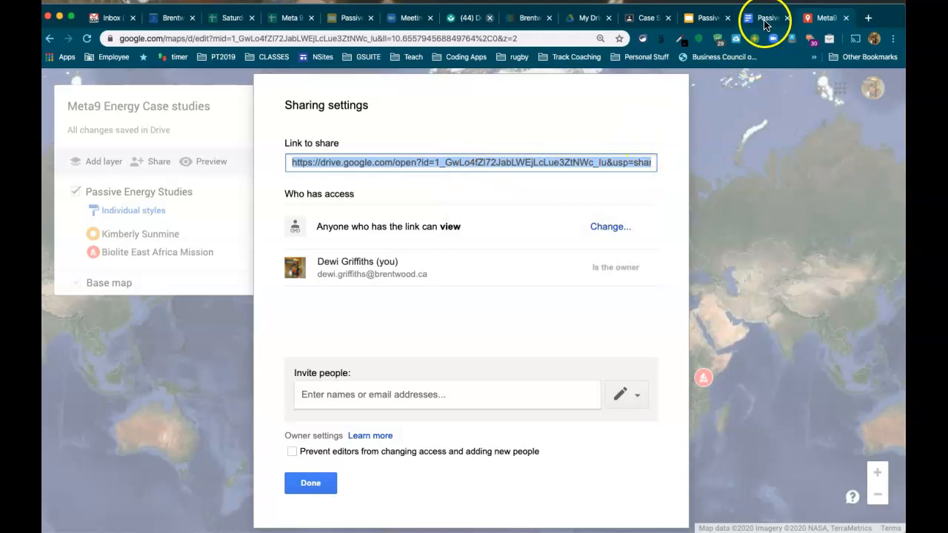
pyautogui.click(419, 351)
pyautogui.scroll(-10, 420, 351)
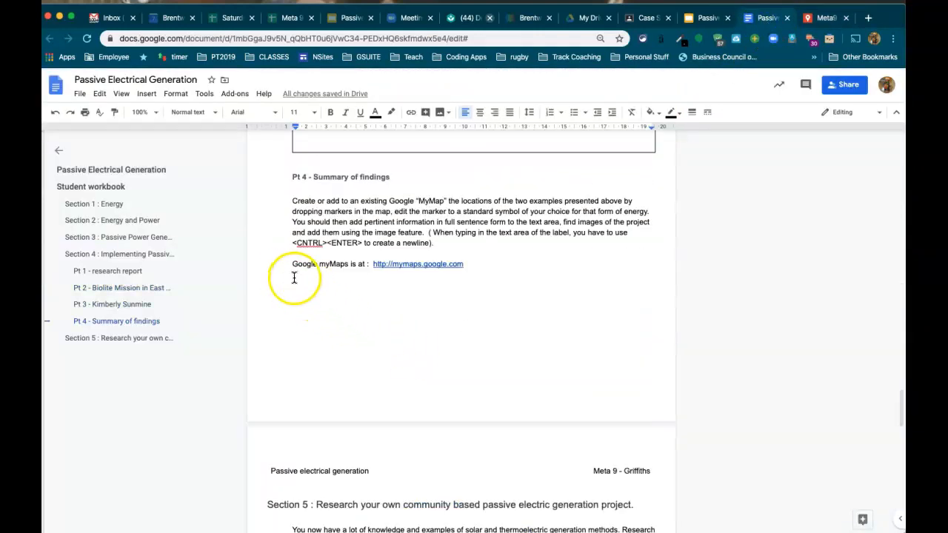
# Paste the share link under 'Google myMaps is at' in Pt 4, then close the map's sharing settings.
pyautogui.click(295, 277)
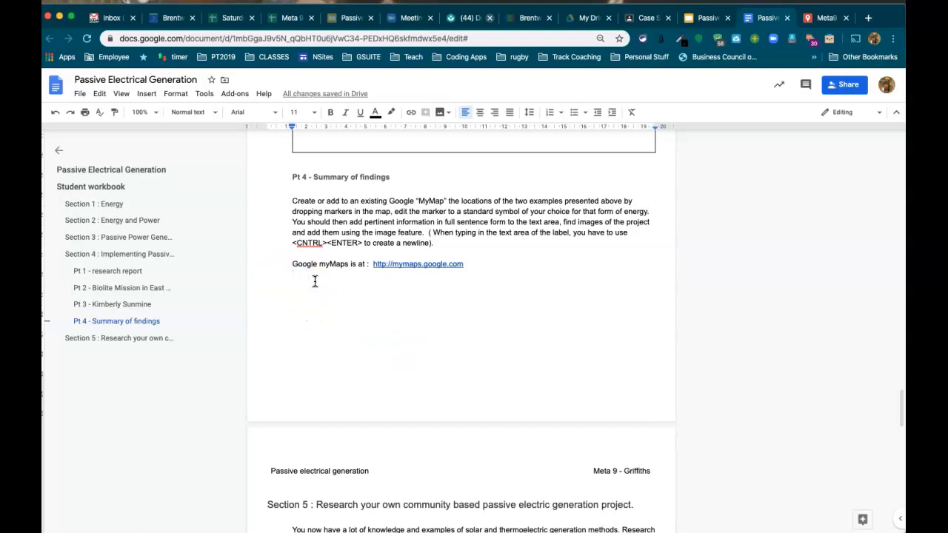
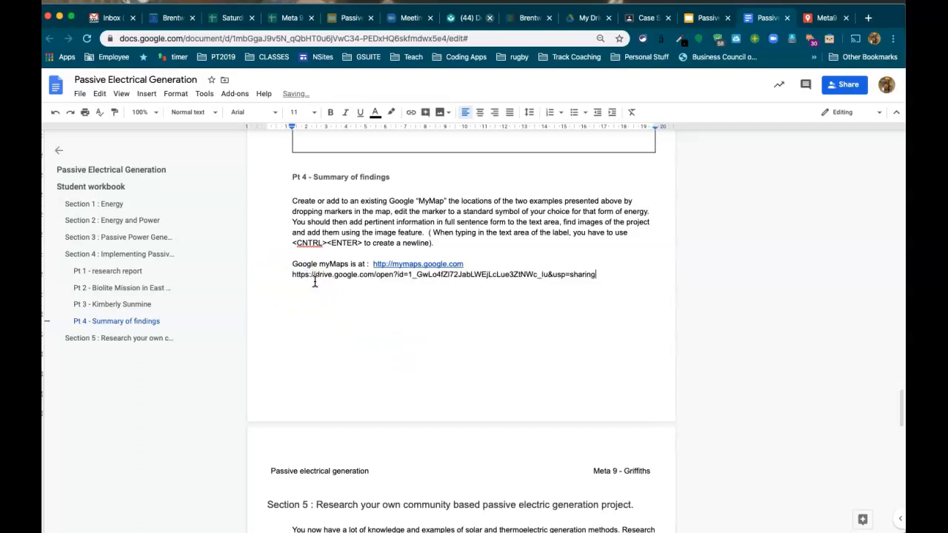
pyautogui.click(316, 281)
pyautogui.click(827, 20)
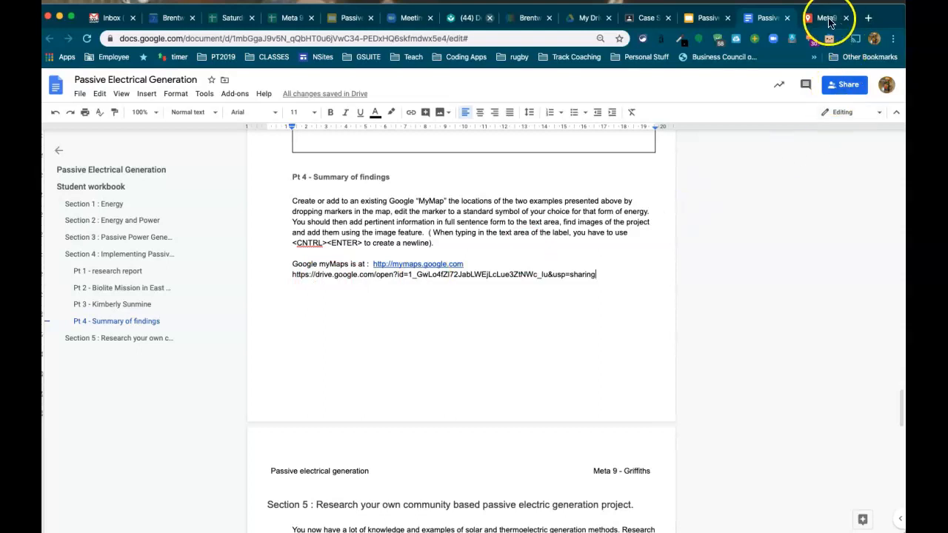
pyautogui.click(313, 486)
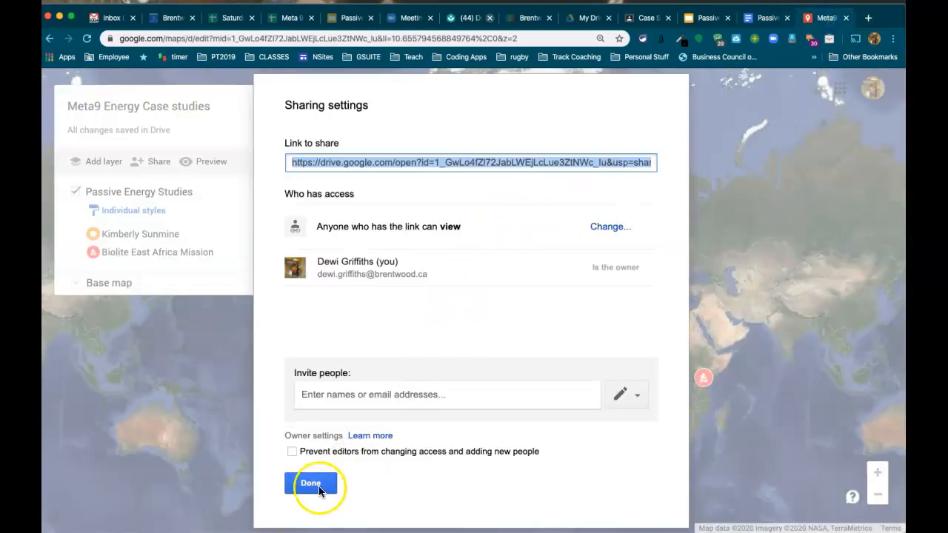
pyautogui.click(632, 281)
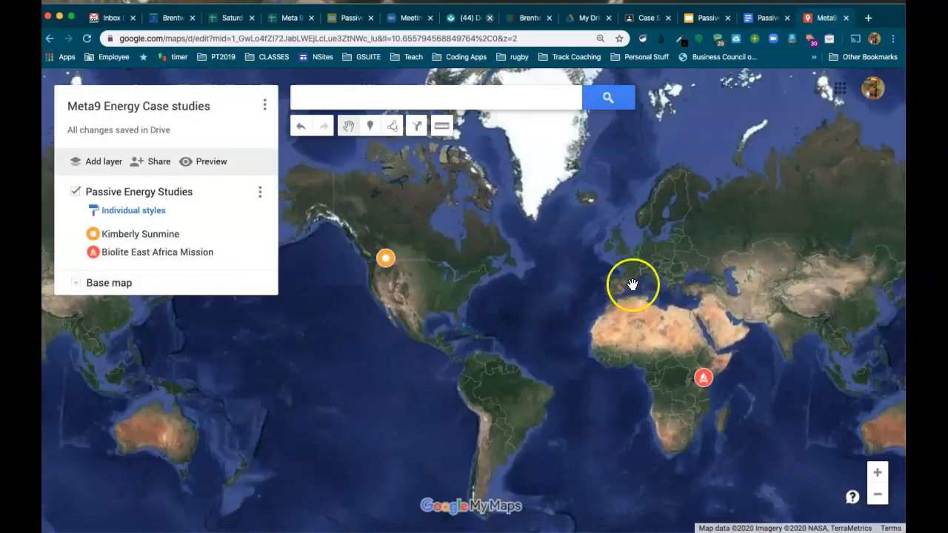